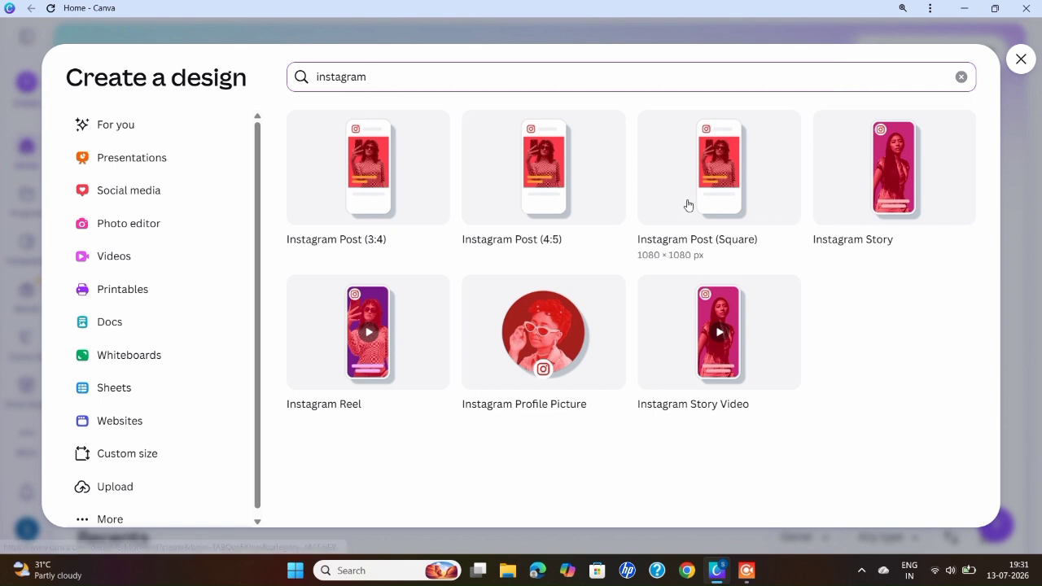
Create a square Instagram post design and search the elements for "cream colour"
click(728, 172)
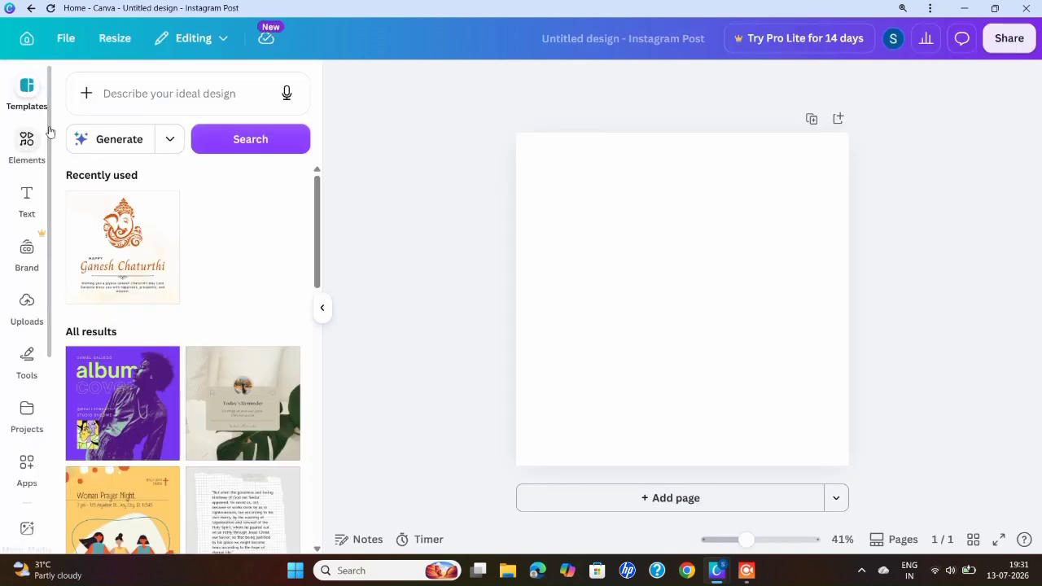
click(27, 143)
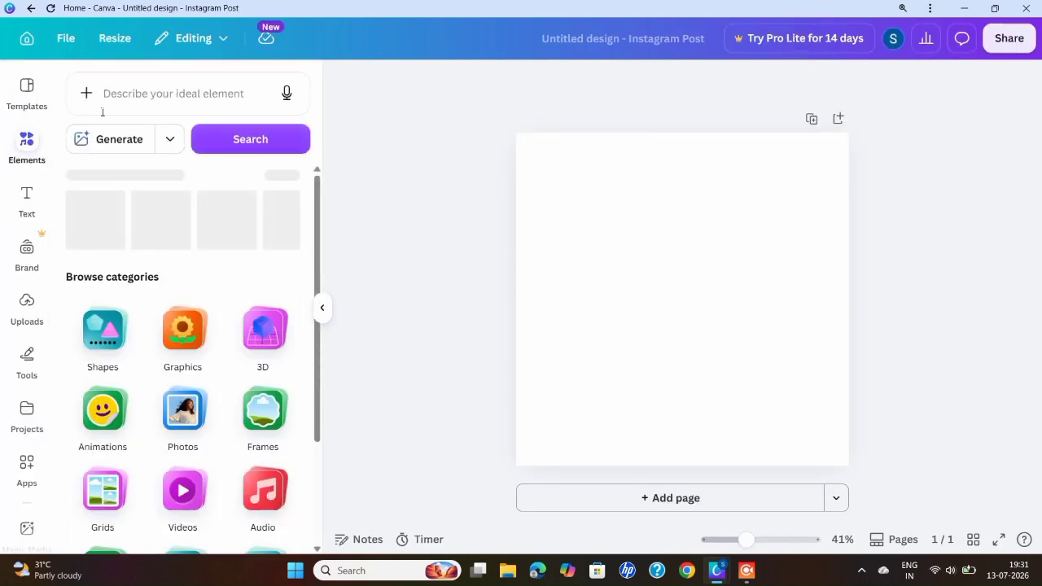
click(128, 102)
text(cre)
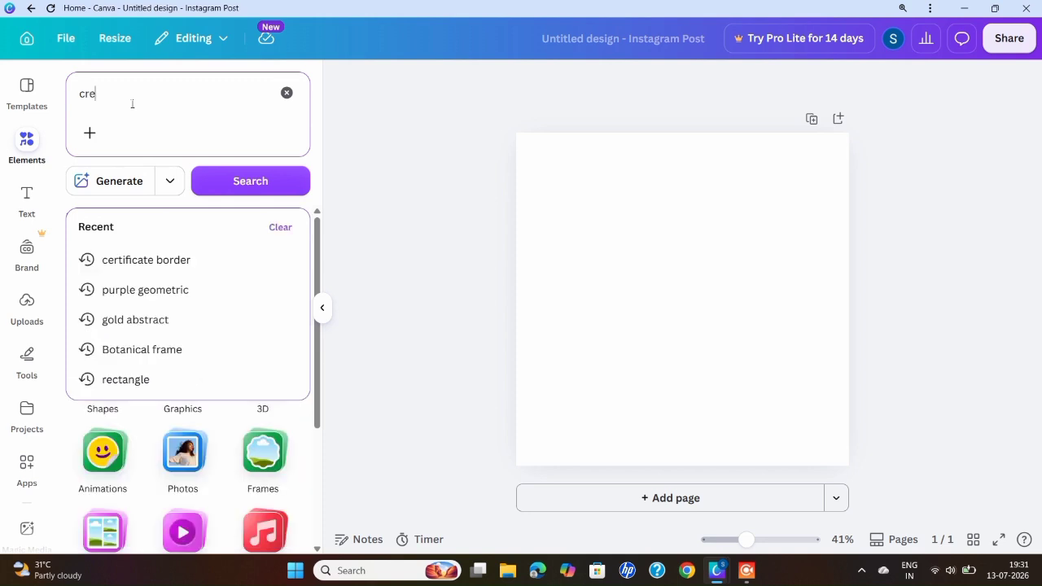
text(am colour)
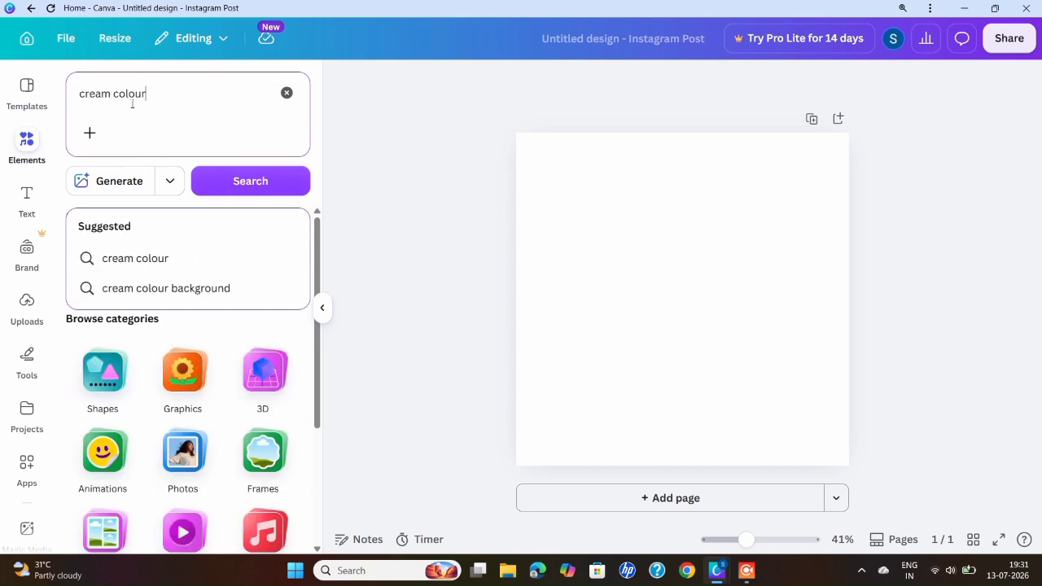
key(Return)
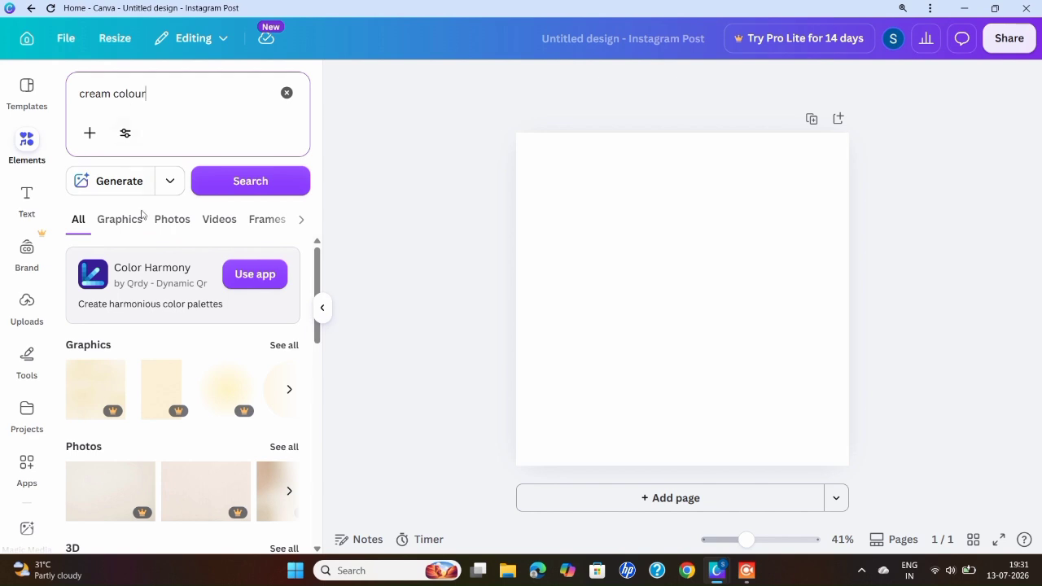
Add the brown square from the cream colour graphics to the page and set it as the background
click(278, 348)
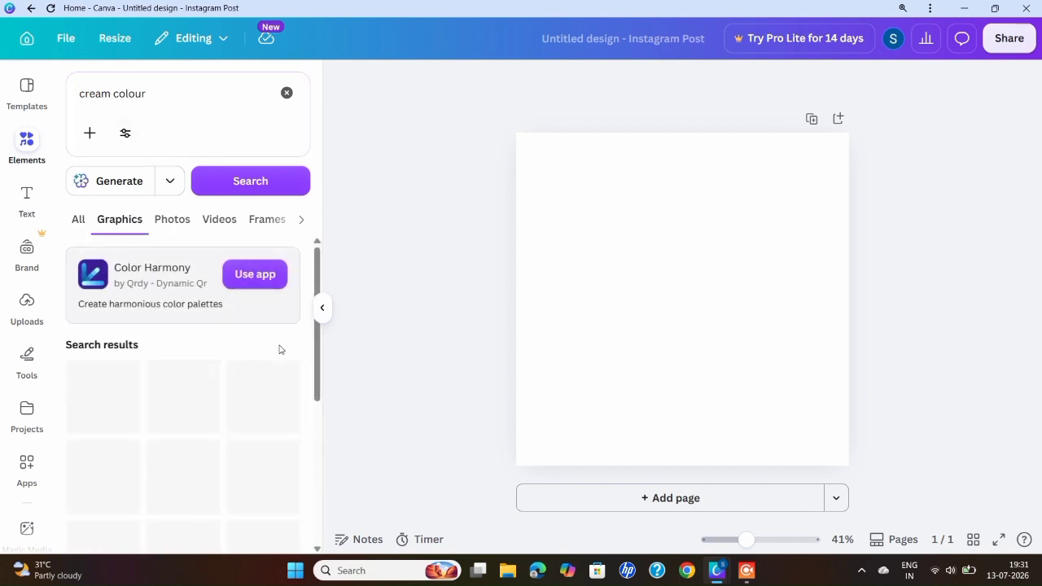
scroll(220, 377, down, 3)
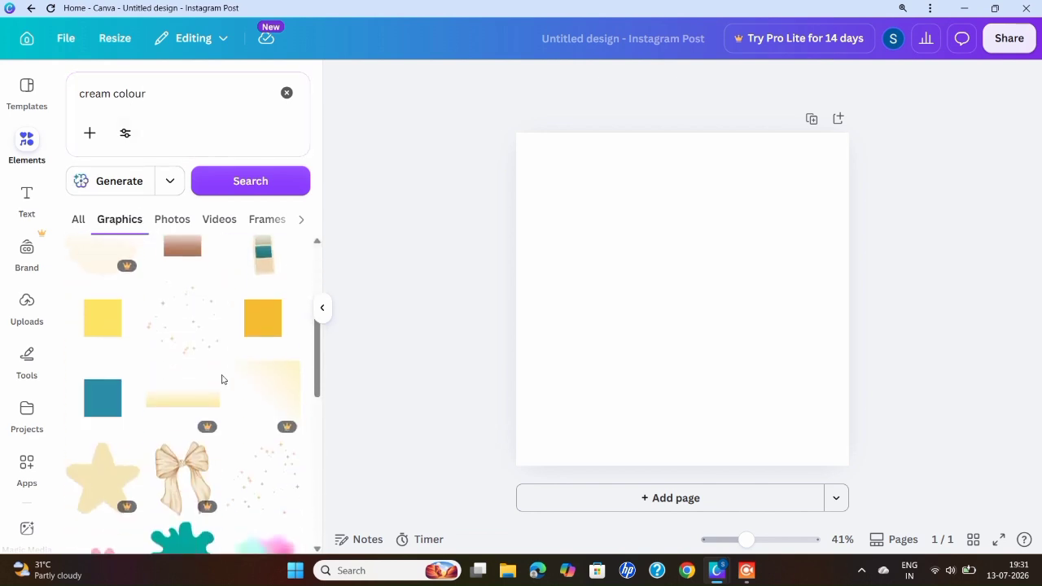
scroll(221, 377, up, 1)
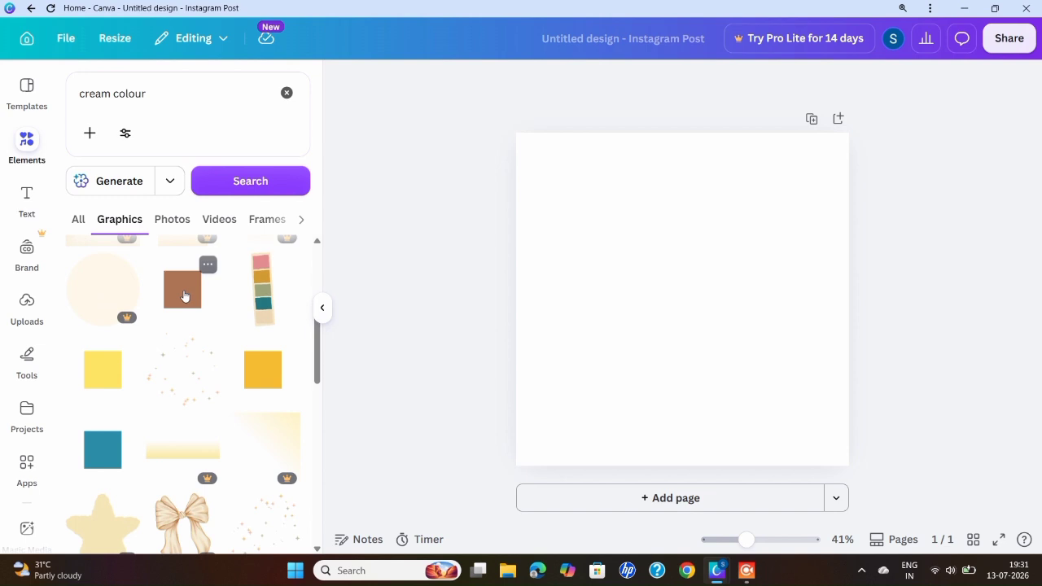
click(184, 296)
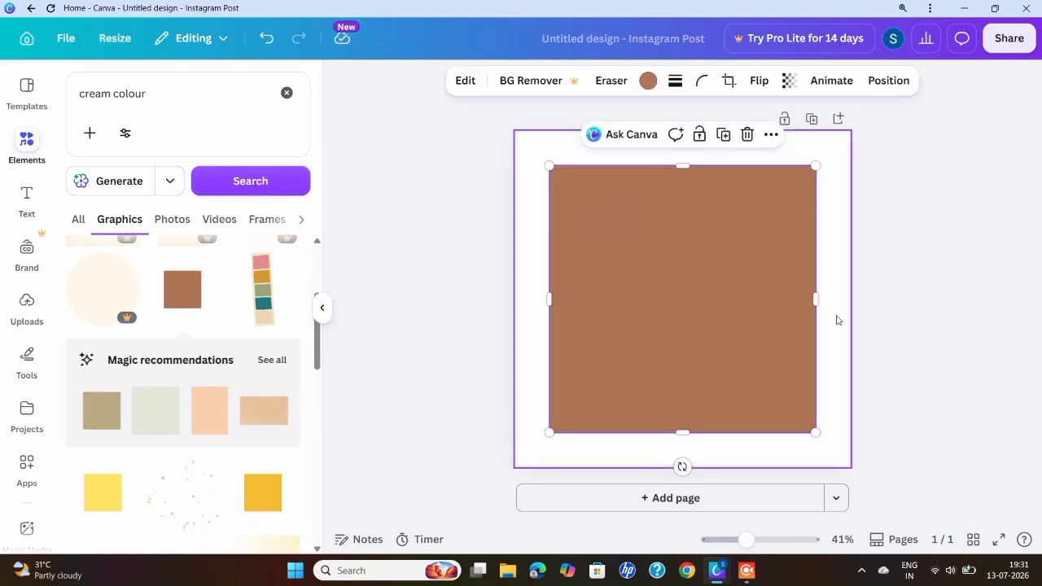
click(770, 134)
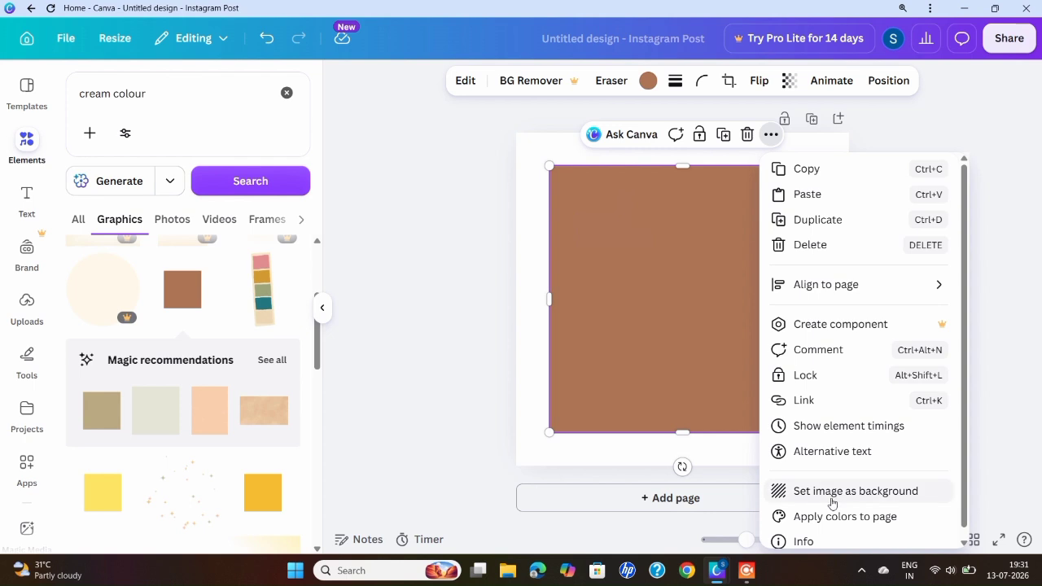
click(832, 492)
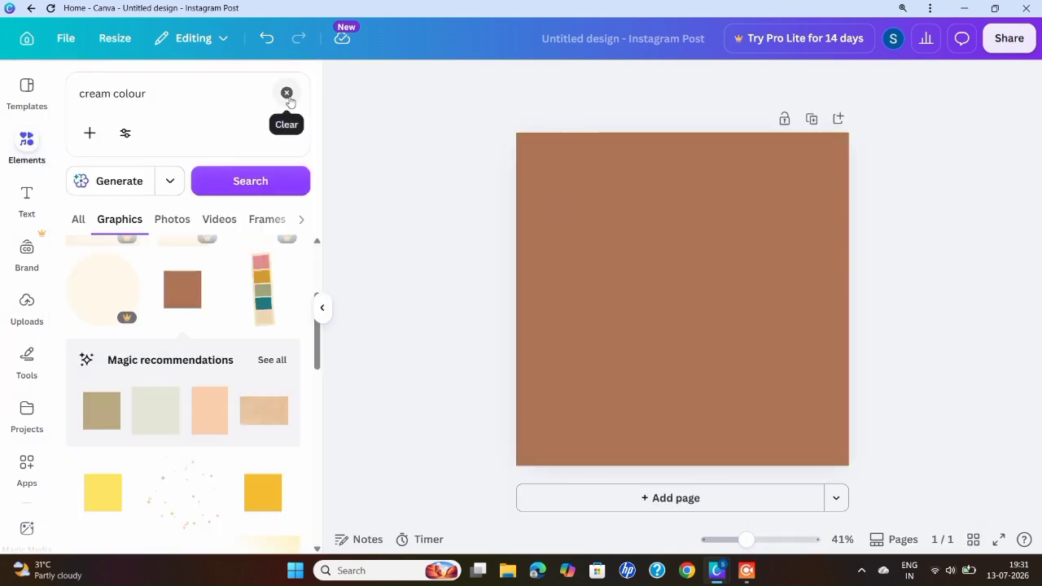
click(286, 94)
text(c)
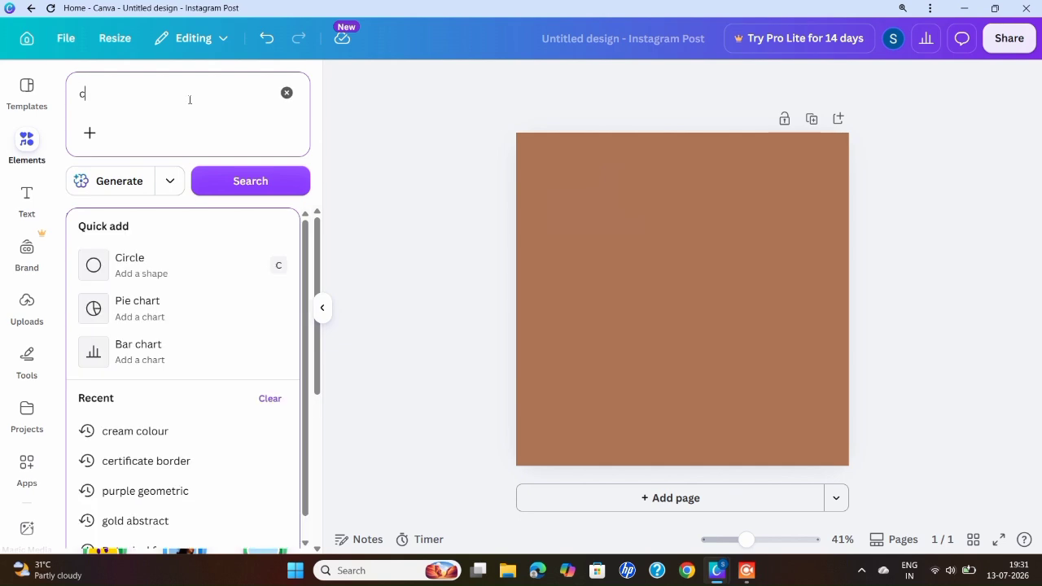
text(of)
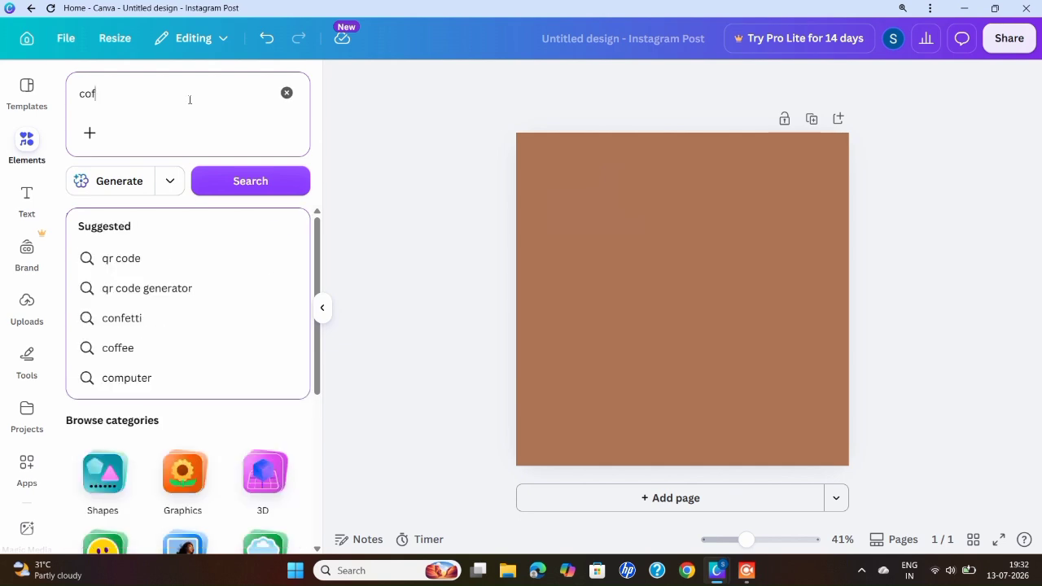
text(fee cu)
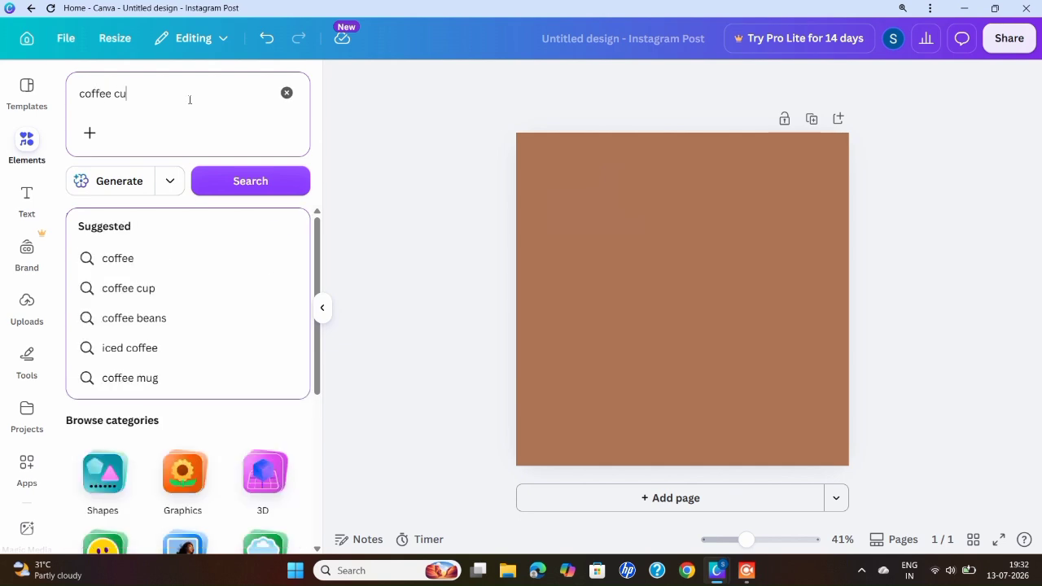
text(p)
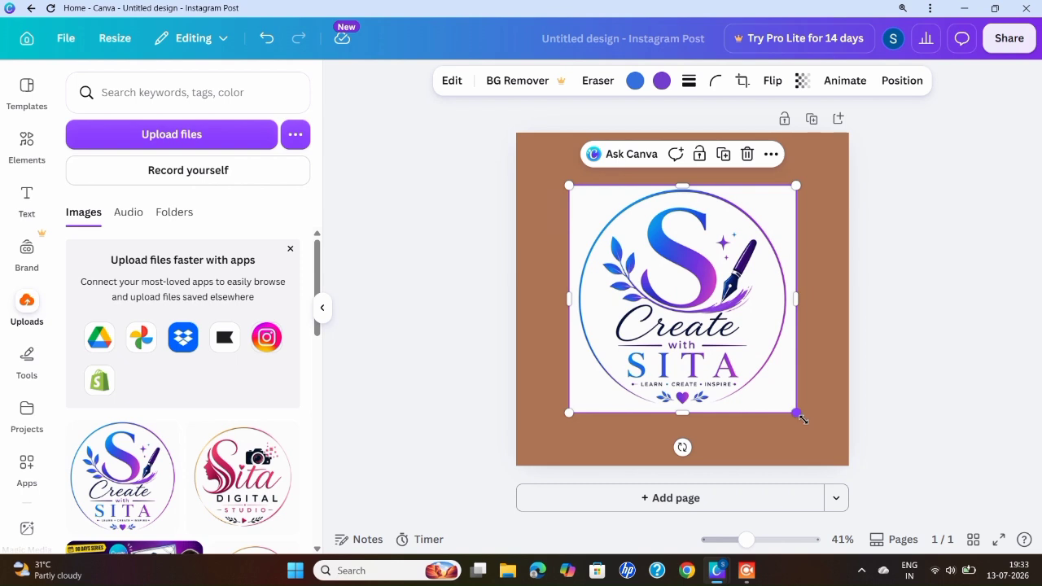
Shrink the circular logo image to a small size and place it at the top centre of the page
drag(803, 420, 689, 229)
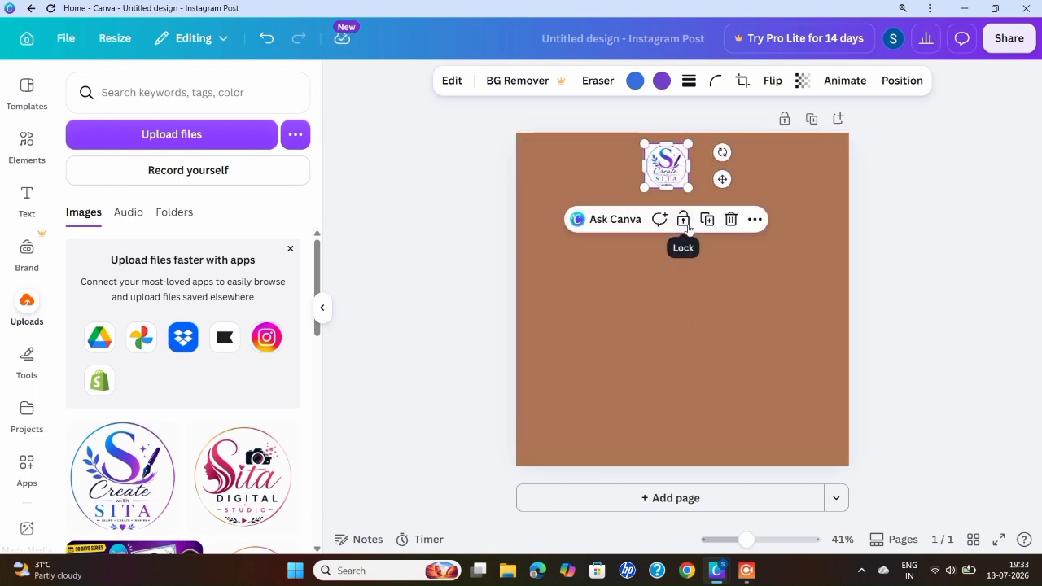
click(1028, 217)
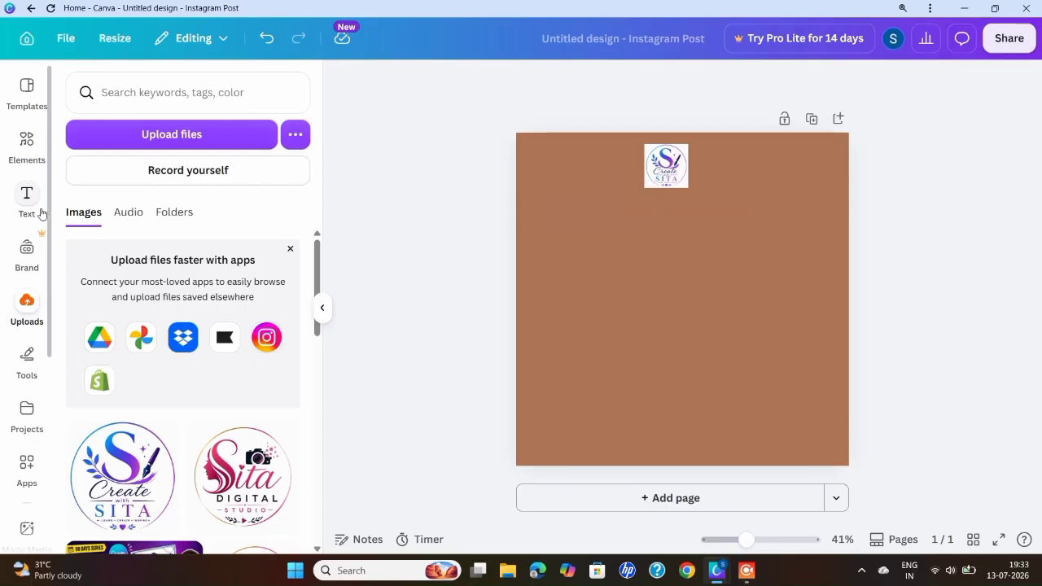
Add a heading to the page reading "50% OFF TODAY"
click(36, 210)
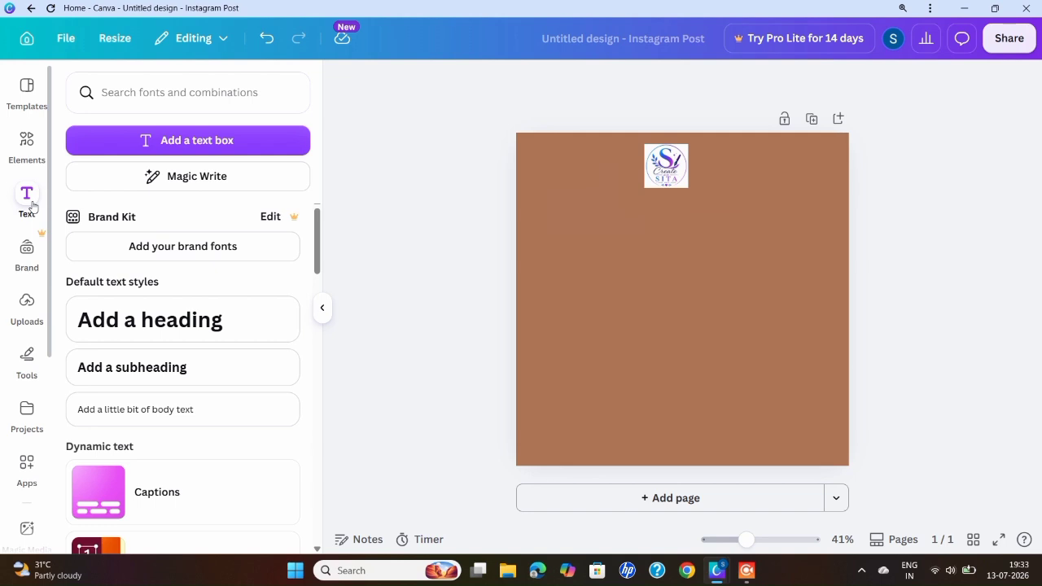
click(168, 319)
text(50)
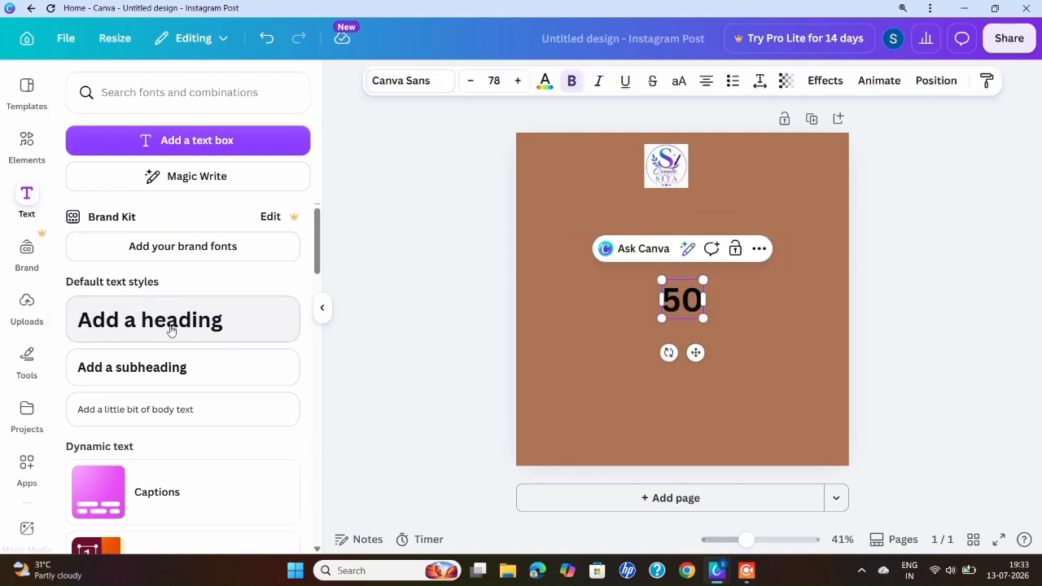
text(%)
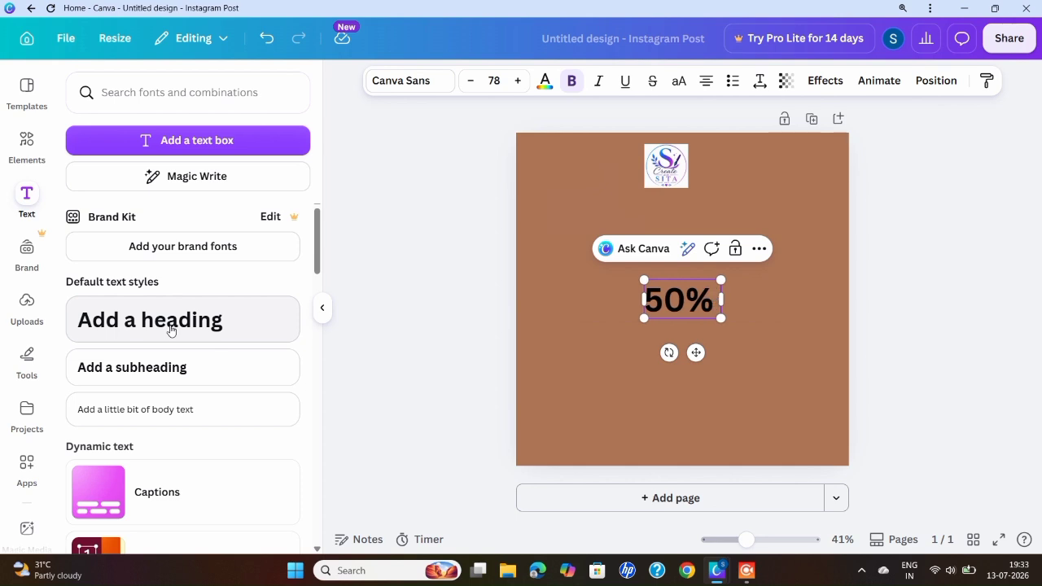
text( off)
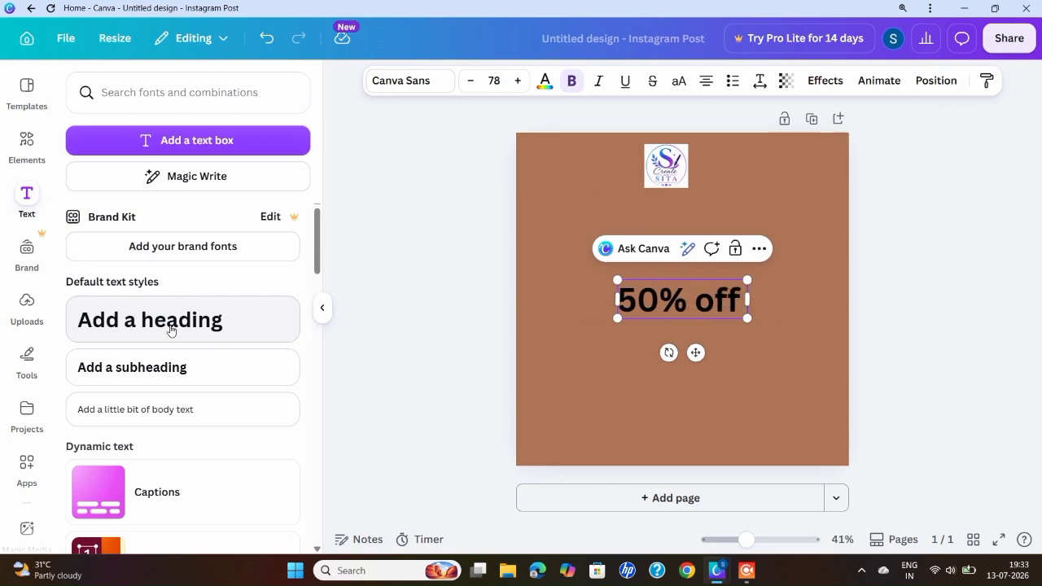
key(BackSpace)
key(BackSpace)
key(BackSpace)
text(OF)
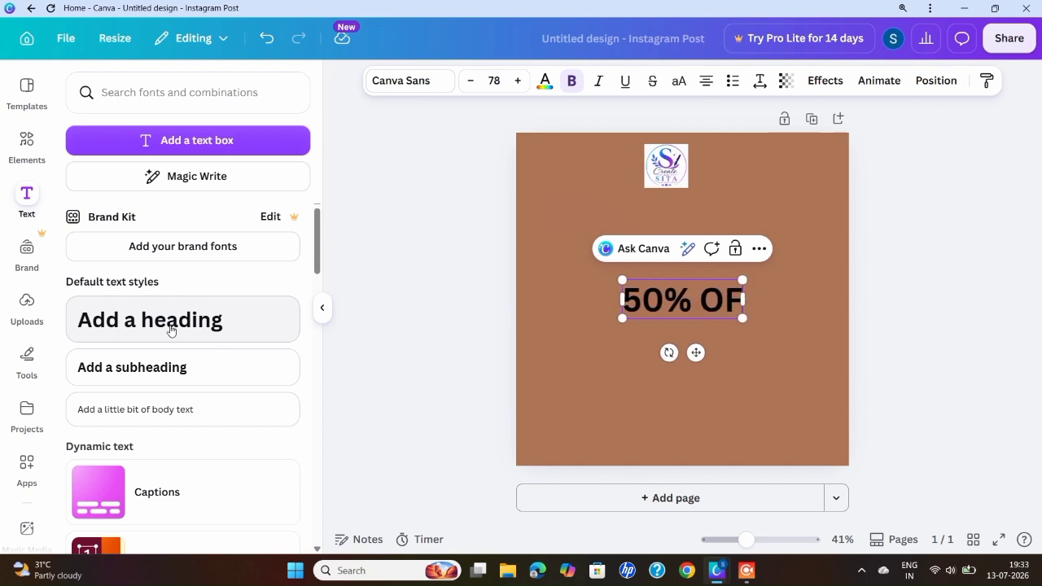
text(F TODAY)
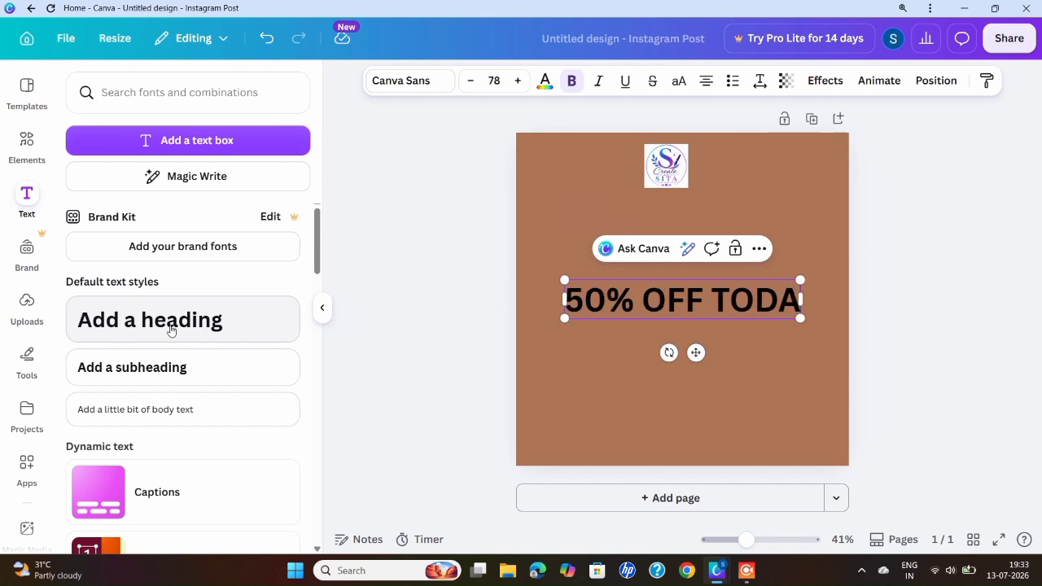
Set the heading's font to Anton and change all black text on the page to dark red #5B0A0A
click(411, 85)
click(111, 429)
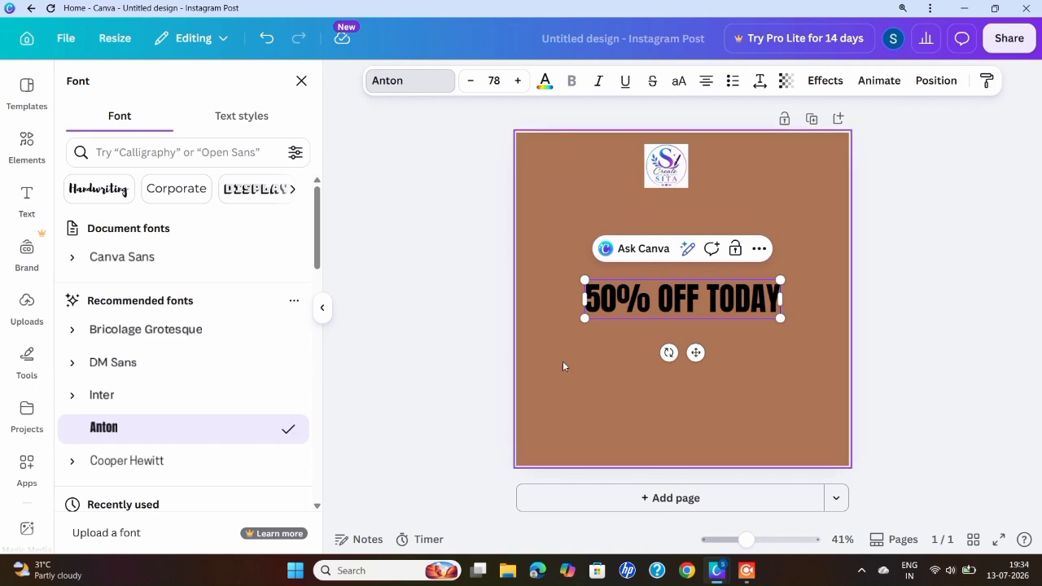
click(544, 81)
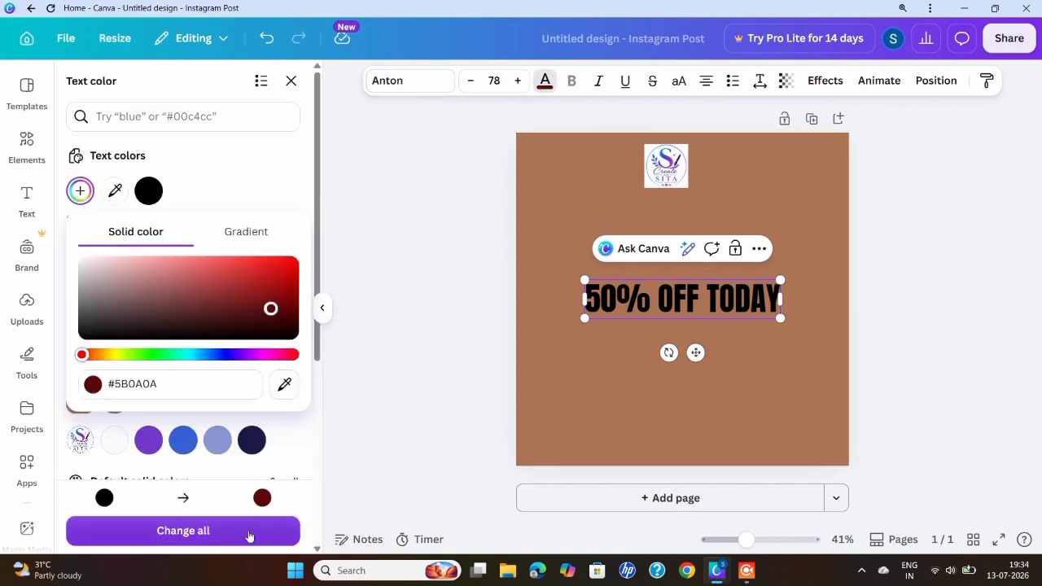
click(245, 537)
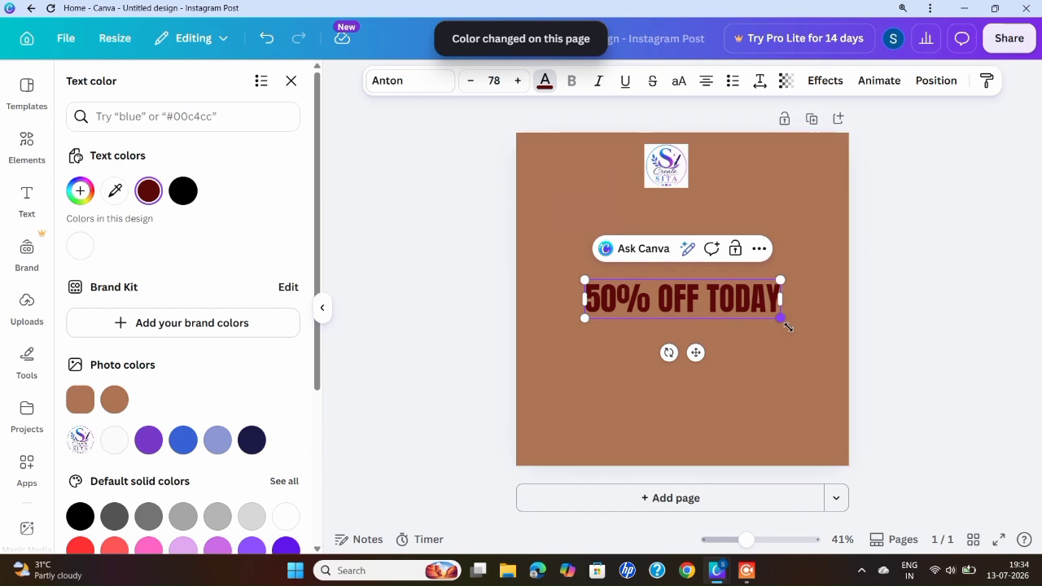
Reduce the heading to a font size of about 68 and place it just below the logo
drag(780, 317, 755, 313)
drag(684, 349, 692, 263)
Search the elements for "COFFEE CUP" and browse all matching graphics for a cup illustration
text(c)
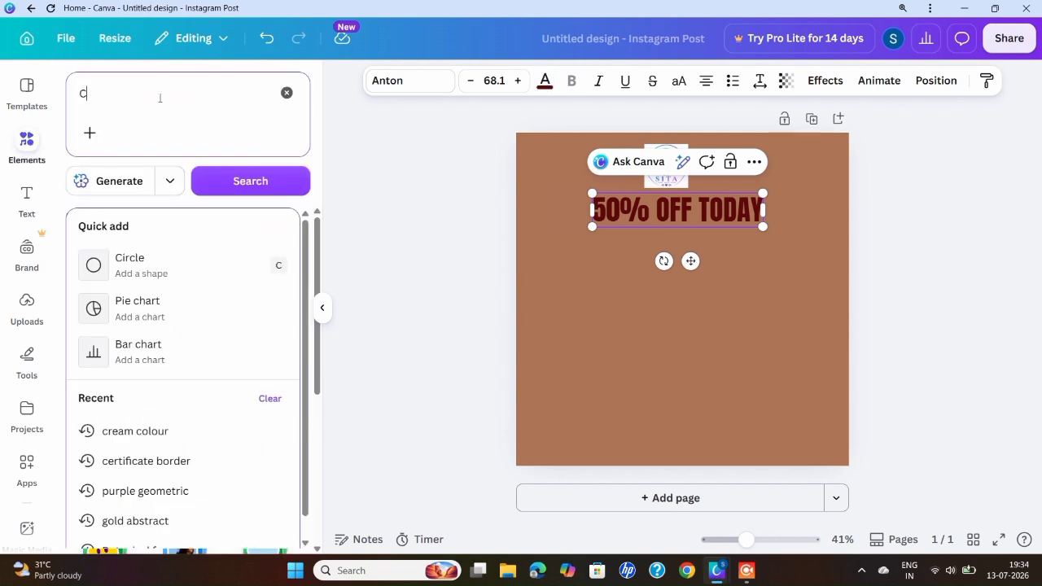
text(OFFEE)
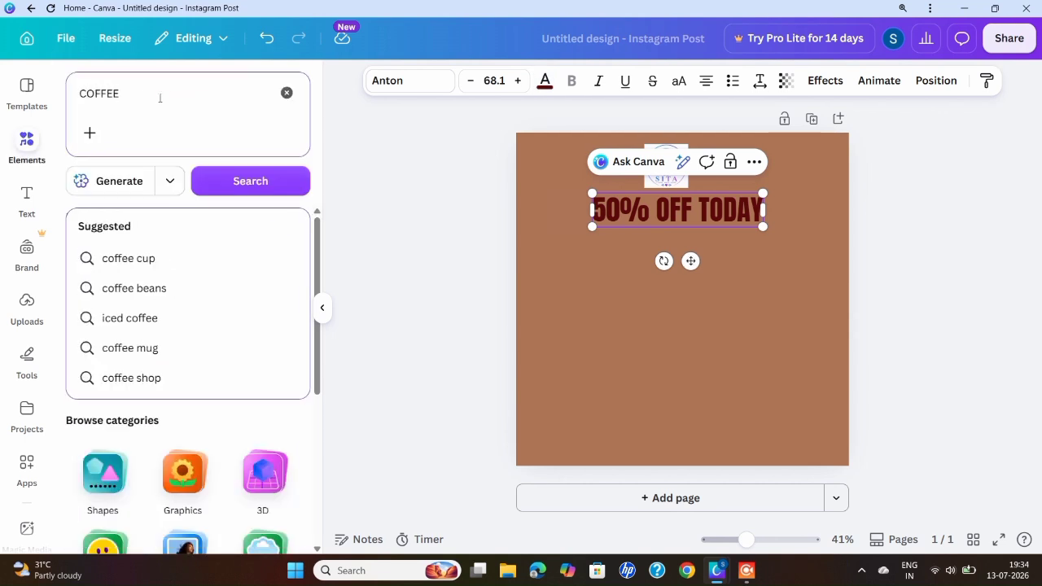
text( CUP)
key(Return)
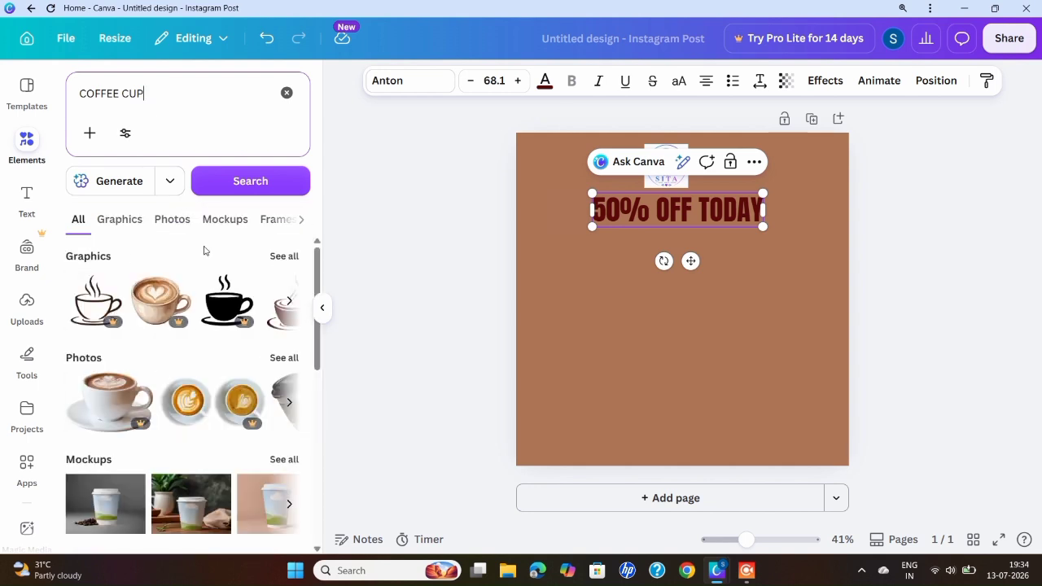
click(285, 257)
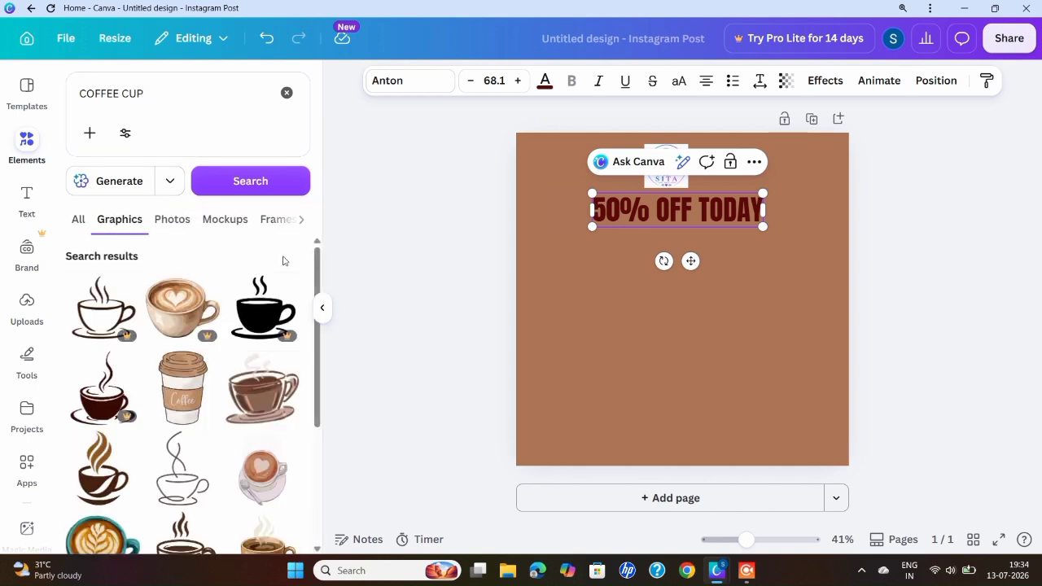
scroll(285, 260, down, 3)
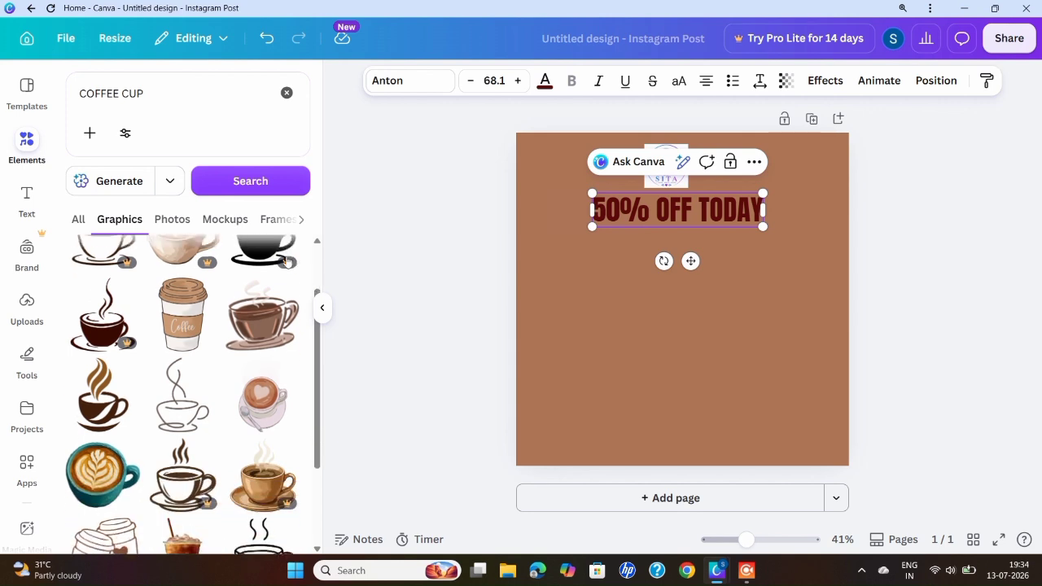
scroll(287, 262, down, 1)
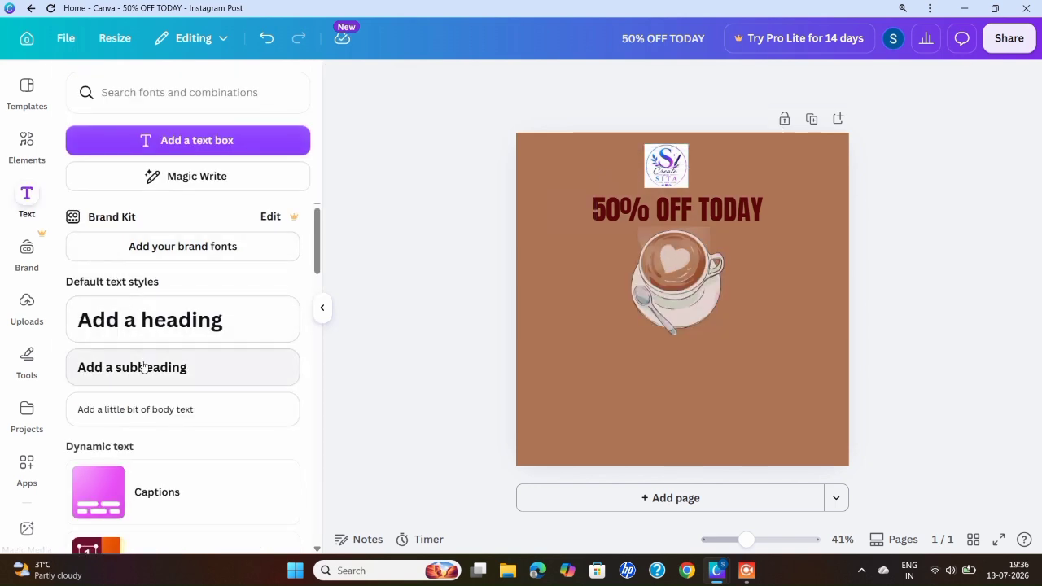
Add a subheading to the page reading "Fresh Coffee Every Morning"
click(145, 368)
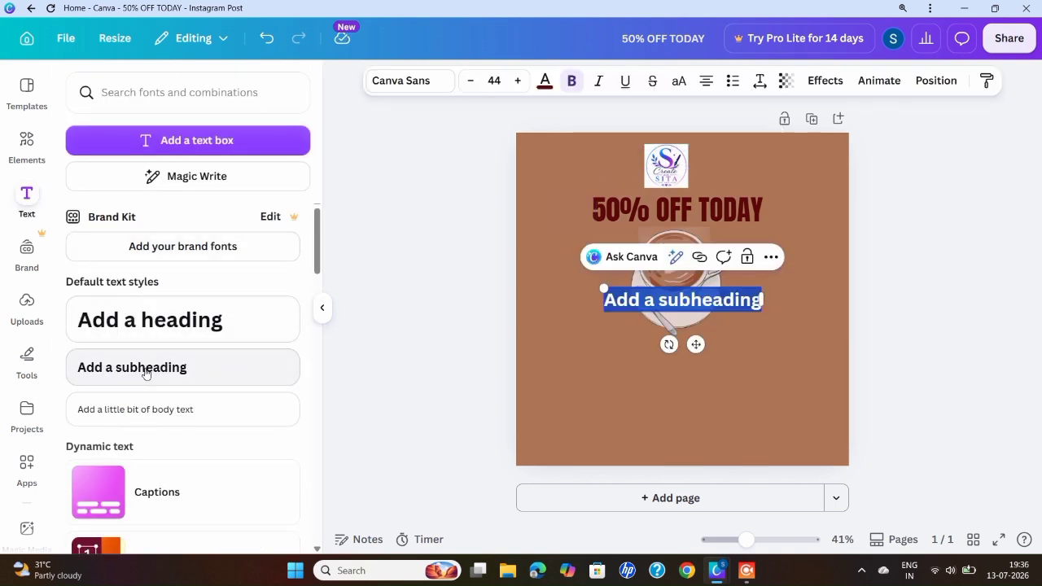
text(Fresh)
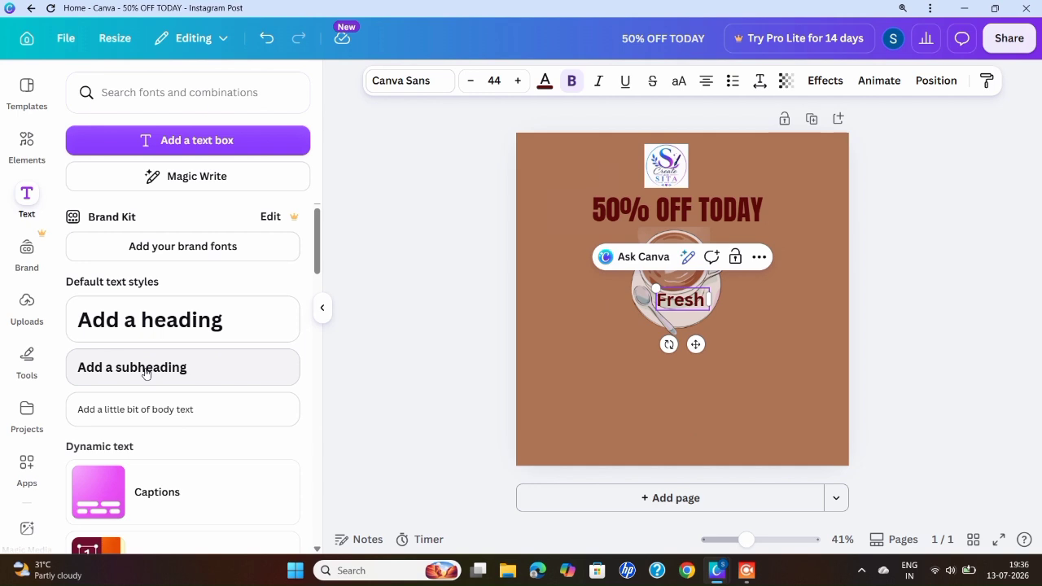
text( Coffee)
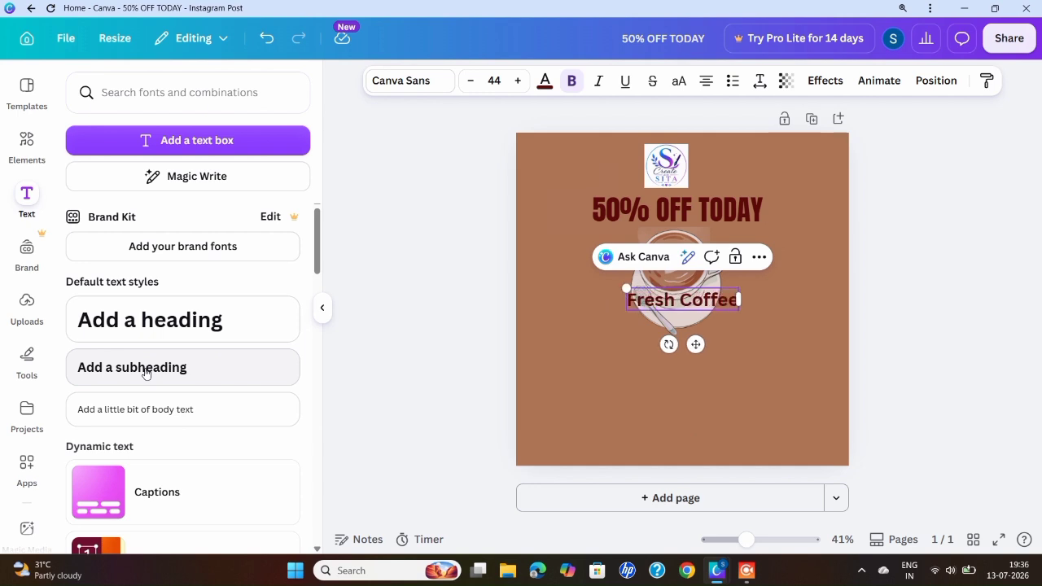
text( Every)
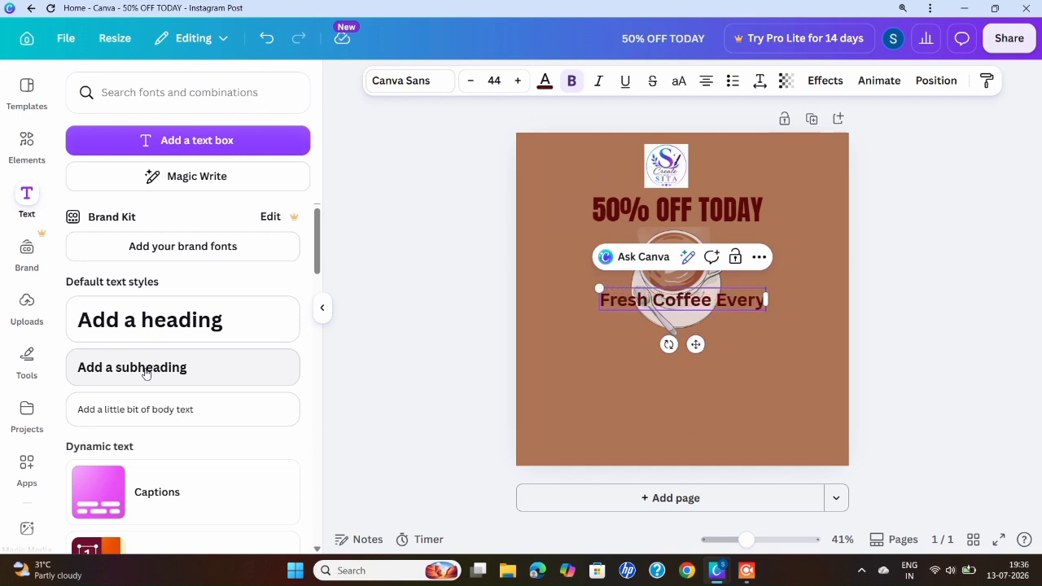
text( Morning)
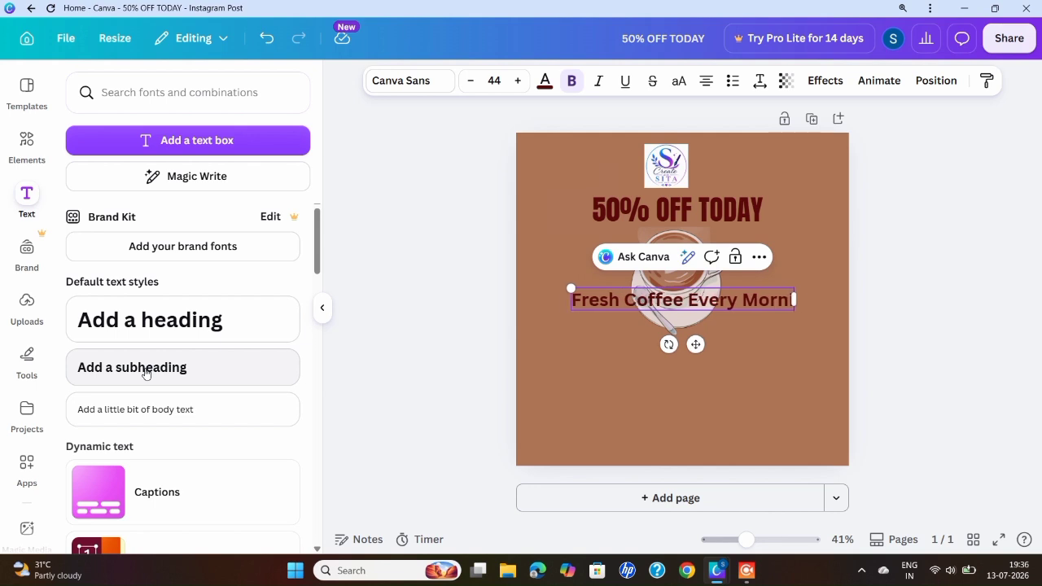
Set the "Fresh Coffee Every Morning" subheading's font to Poppins and place it directly below the coffee cup
click(404, 81)
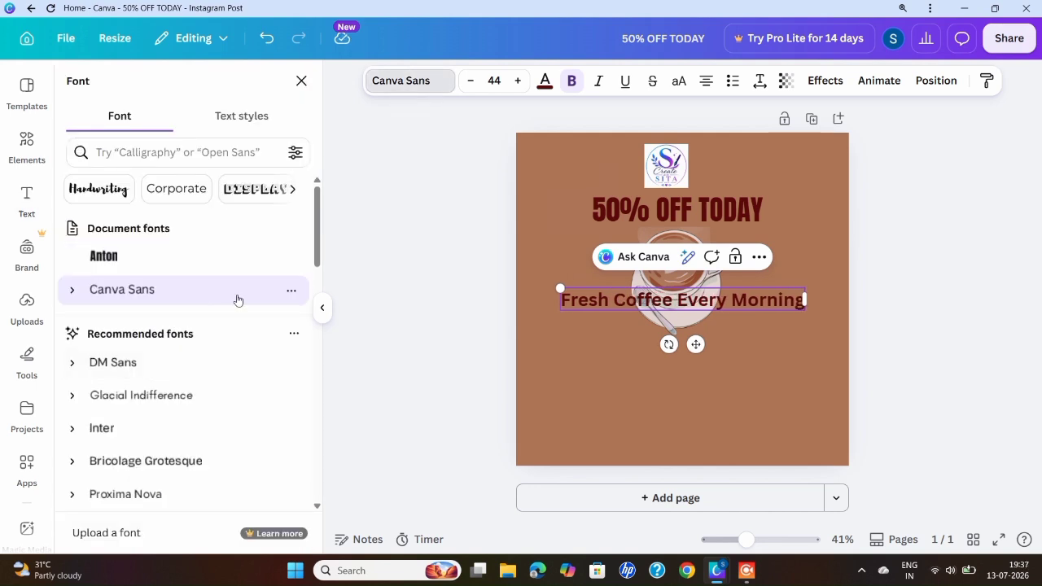
scroll(208, 397, down, 5)
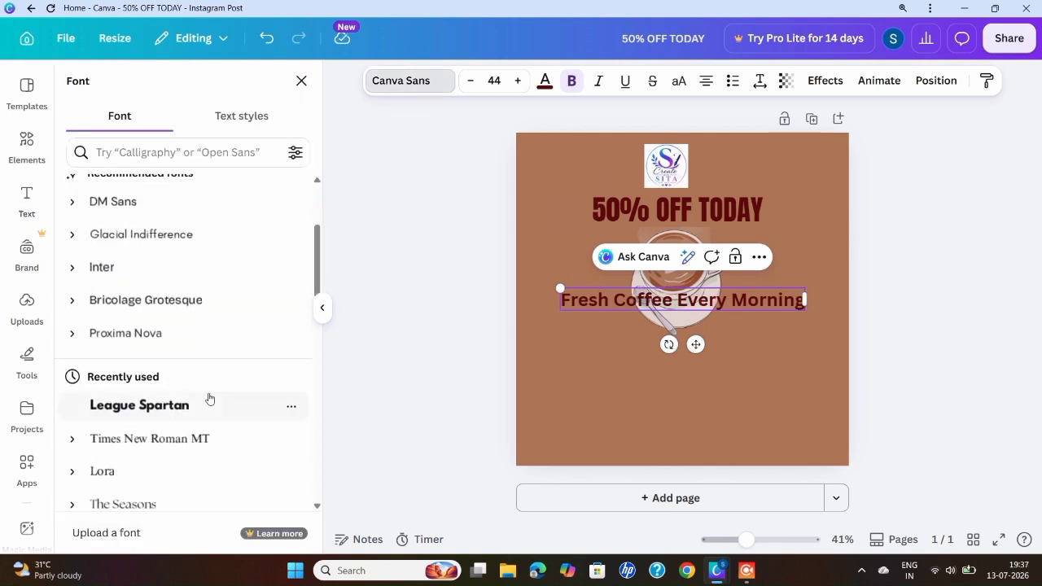
scroll(205, 397, down, 4)
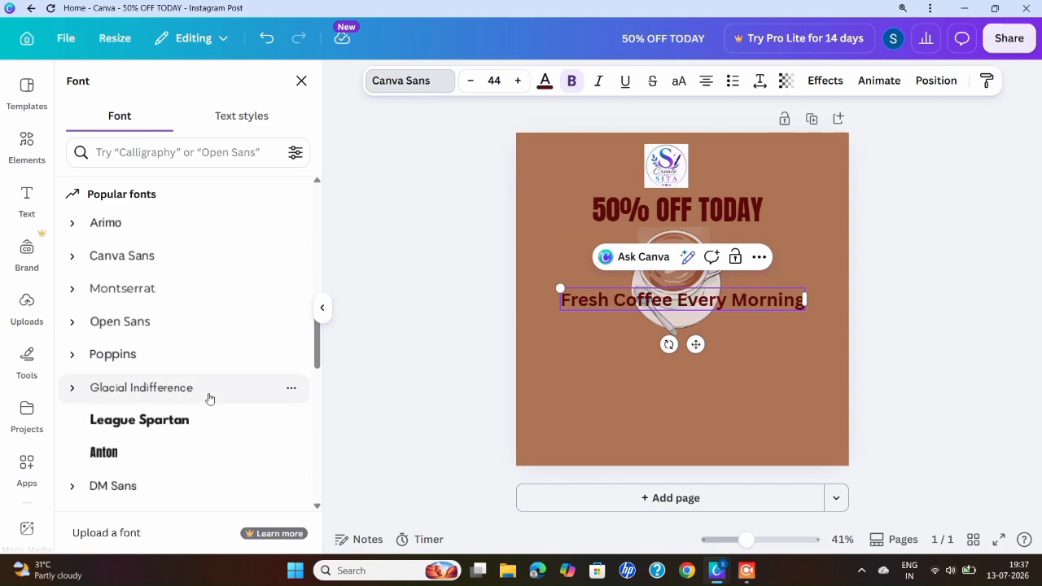
click(153, 356)
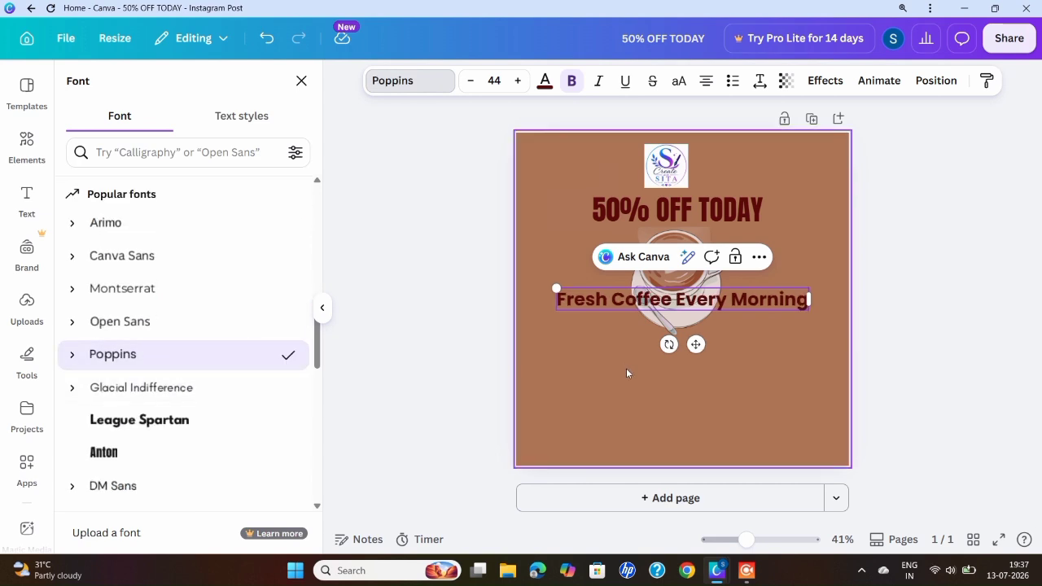
drag(696, 345, 711, 391)
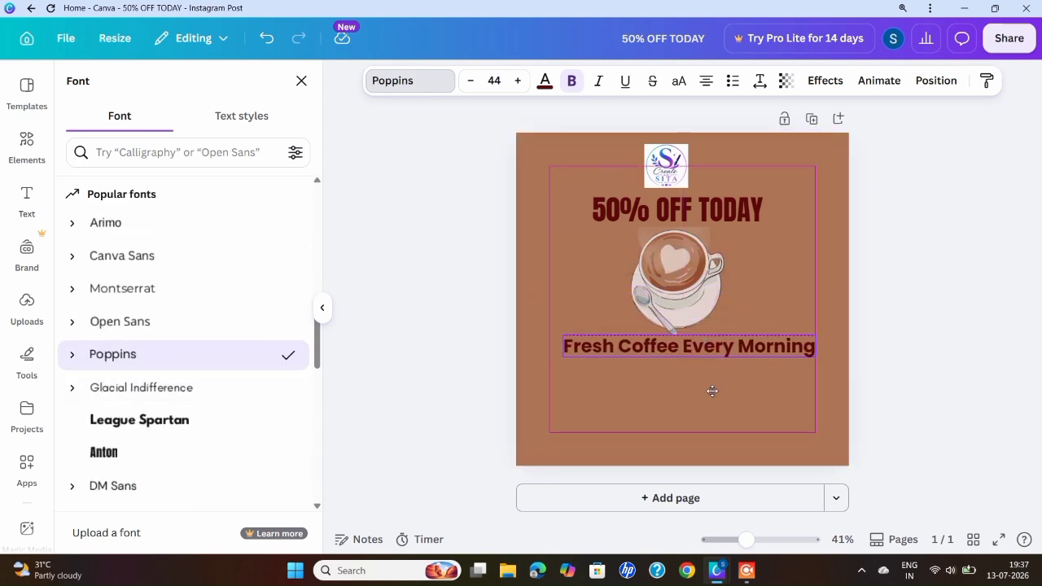
Add an "ORDER NOW" subheading in the League Spartan font and place it just below the "Fresh Coffee Every Morning" line
click(27, 199)
click(220, 374)
text(ORD)
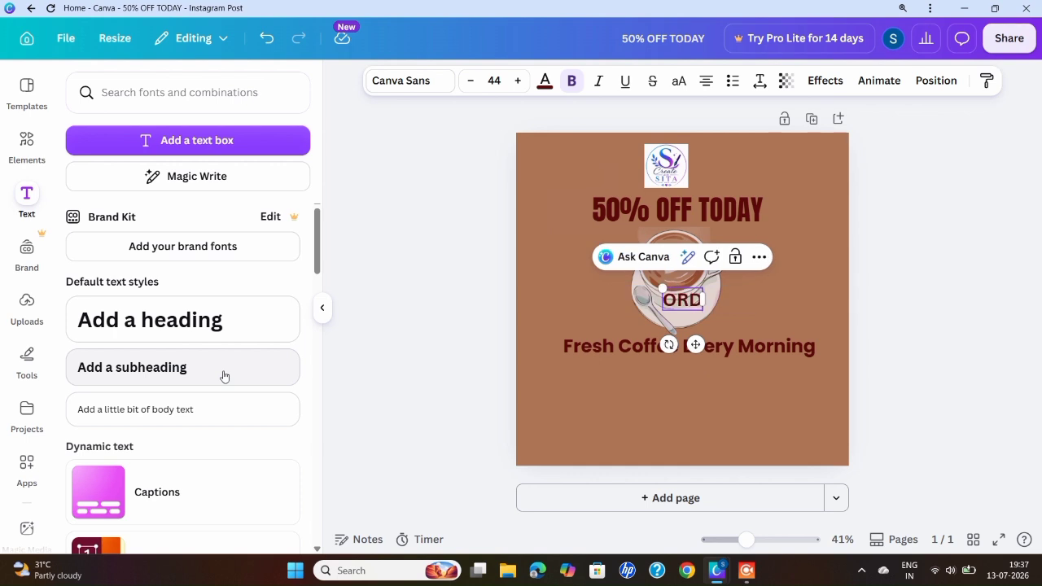
text(ER NOW)
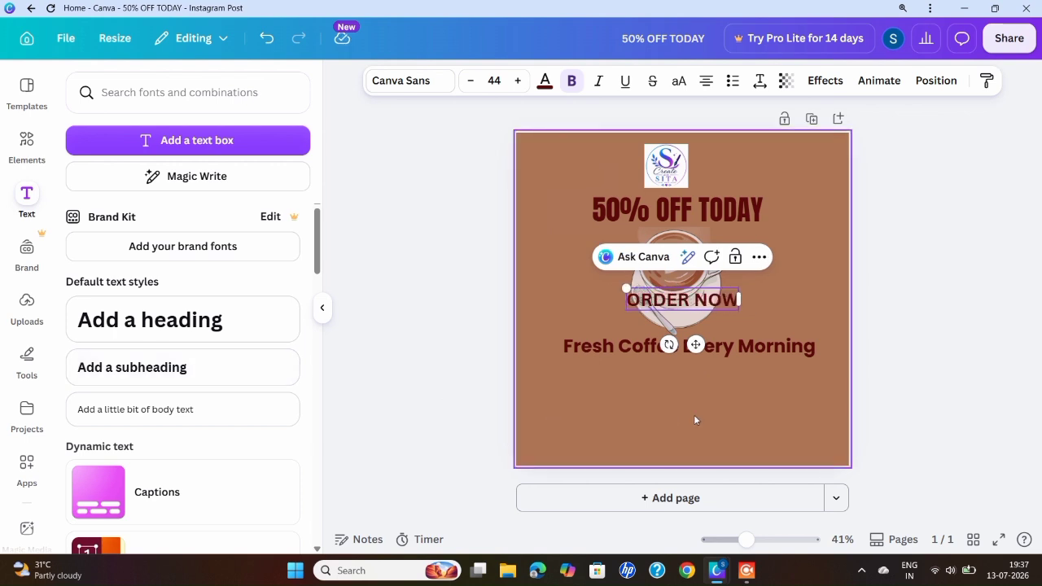
drag(699, 346, 698, 425)
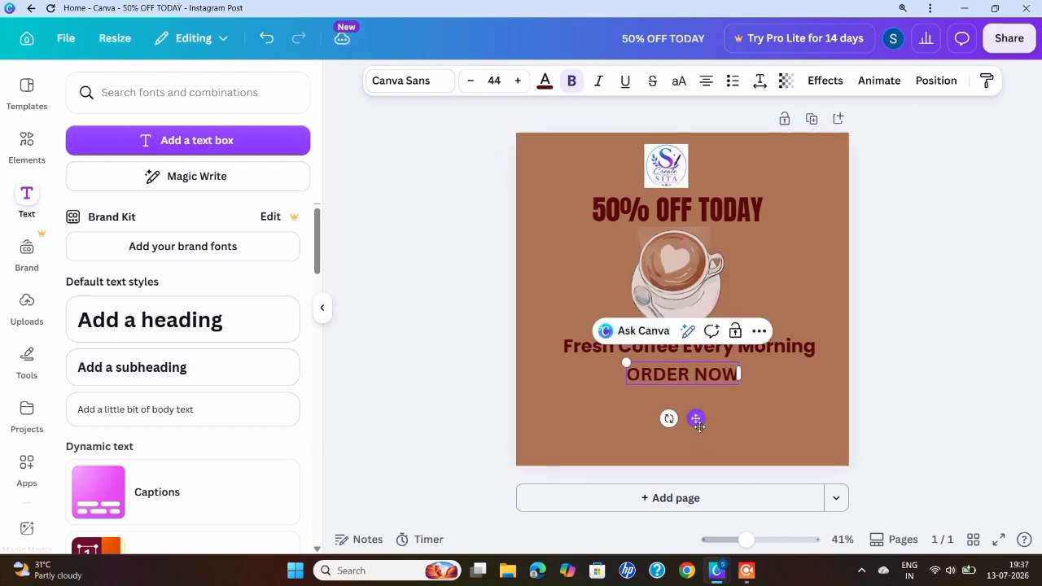
click(400, 80)
click(143, 427)
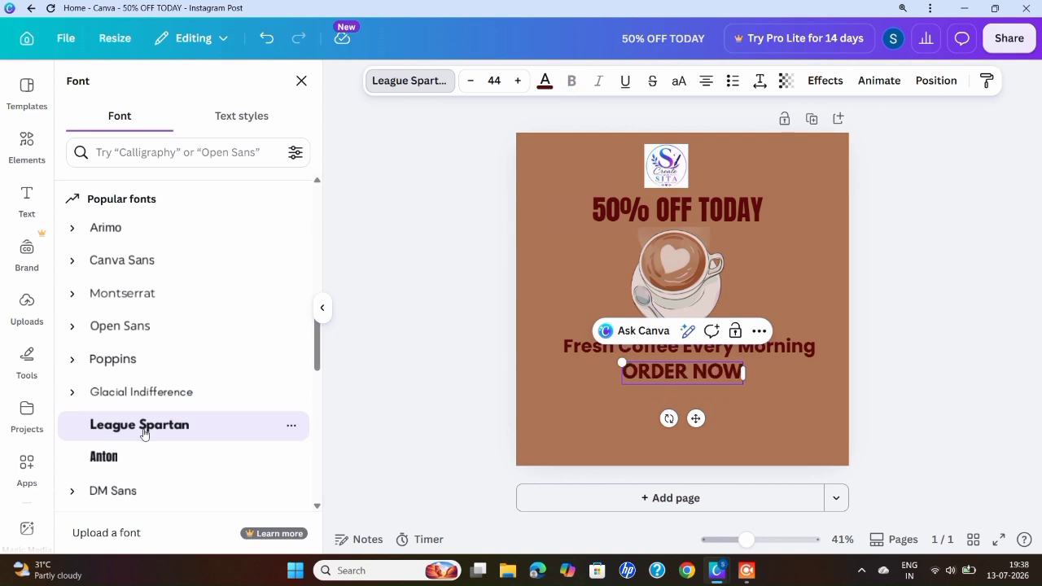
Search the elements for "rounded rectangle", add the solid green pill-shaped graphic and place it over the "ORDER NOW" text
click(27, 145)
text(ROUN)
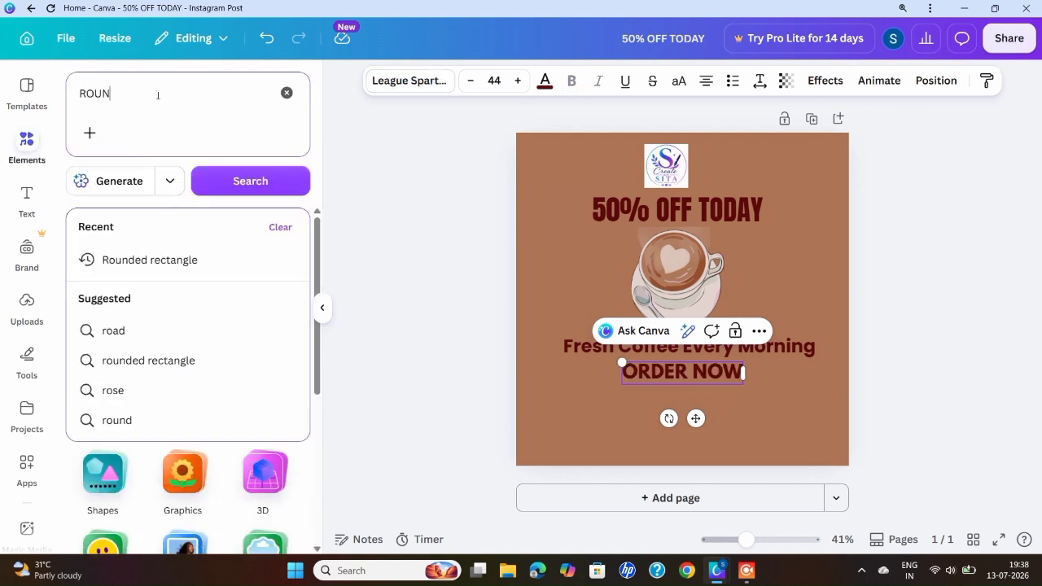
text(D RECY)
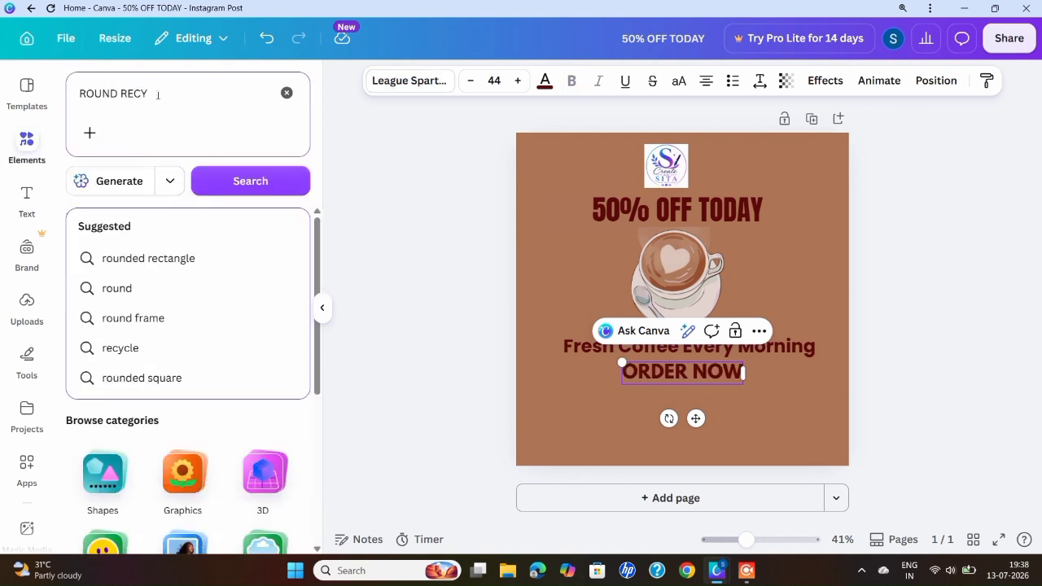
click(177, 266)
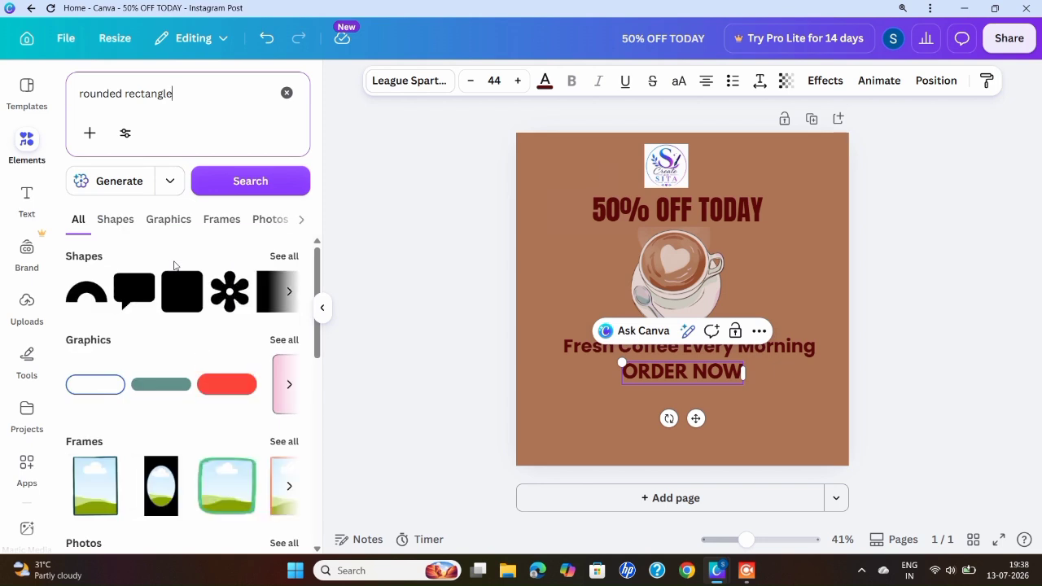
click(171, 390)
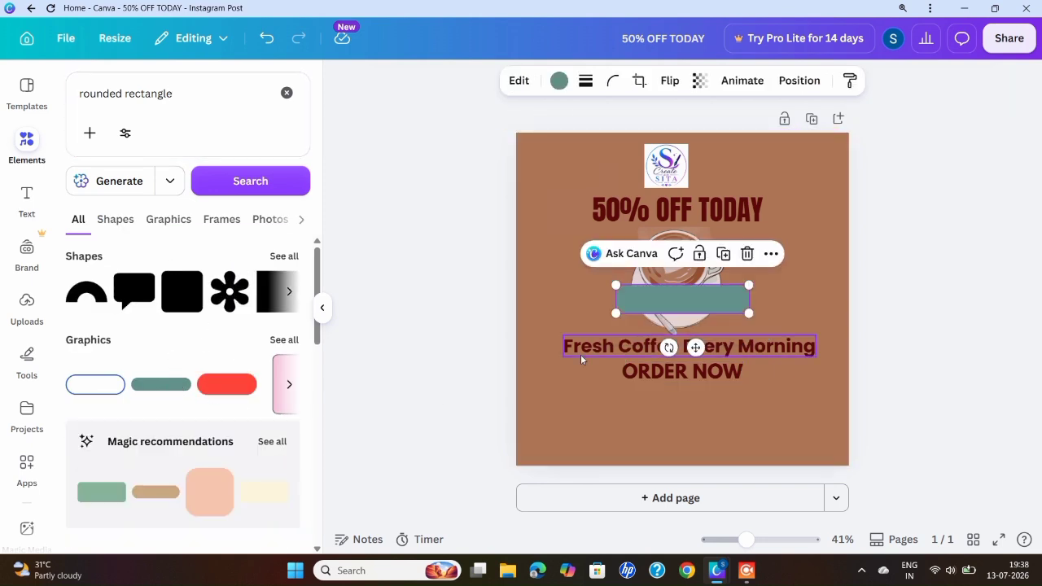
drag(677, 297, 696, 374)
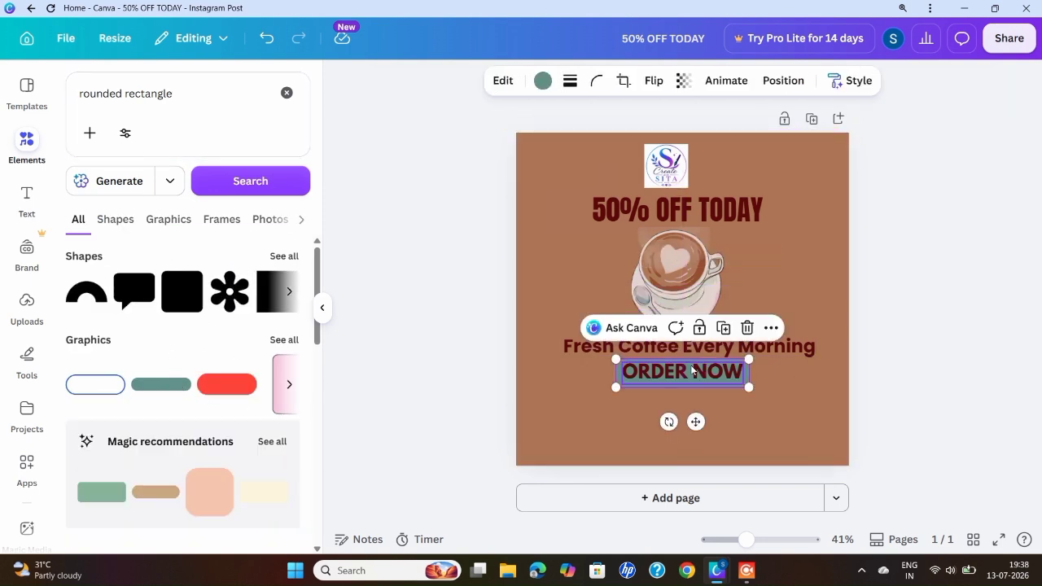
Change the "ORDER NOW" text color to white
double_click(663, 371)
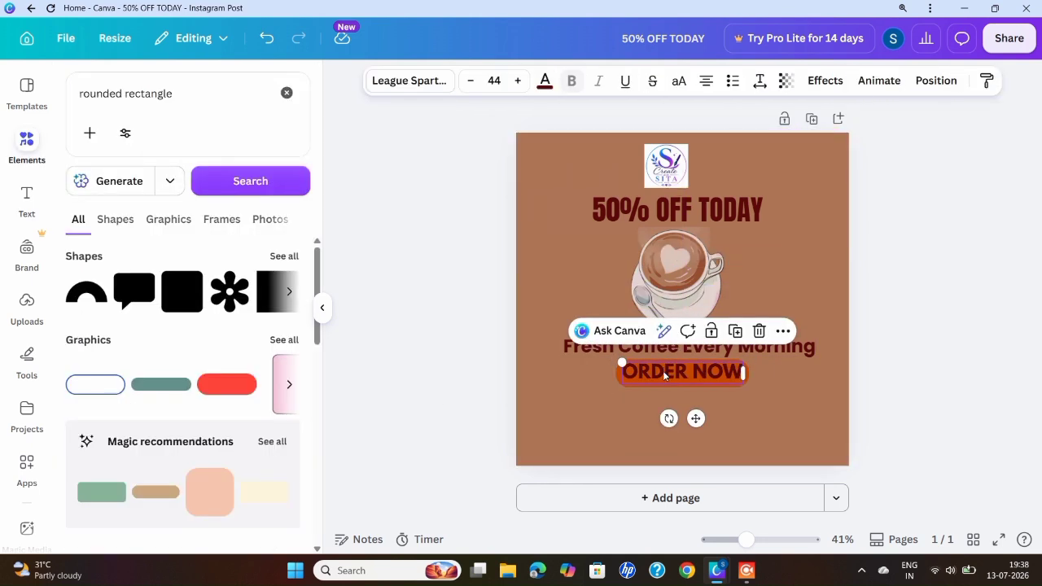
click(544, 81)
click(150, 246)
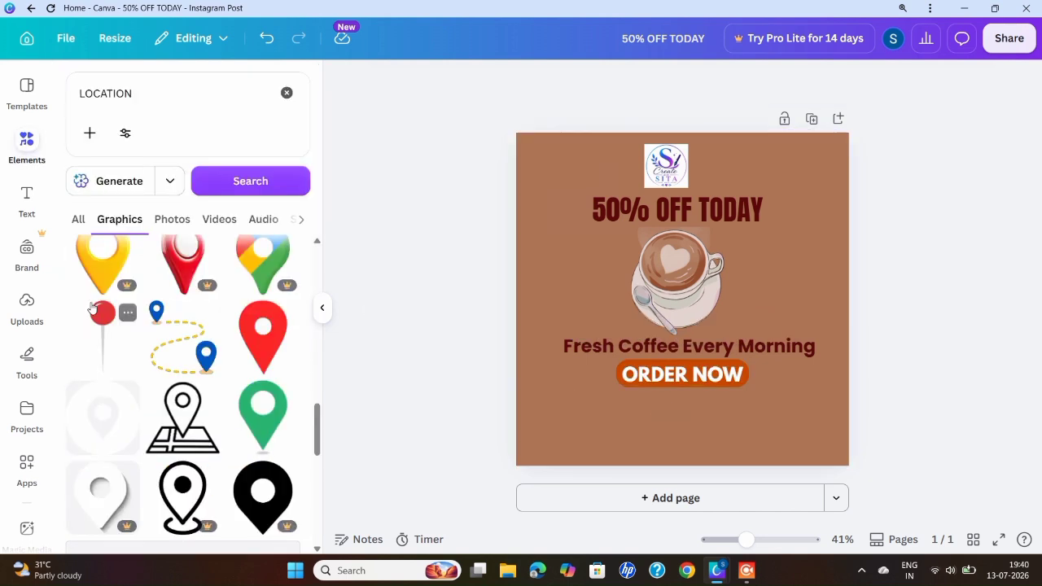
Add the red round-headed pin graphic from the location results, shrink it and place it below the start of the "ORDER NOW" button
click(100, 332)
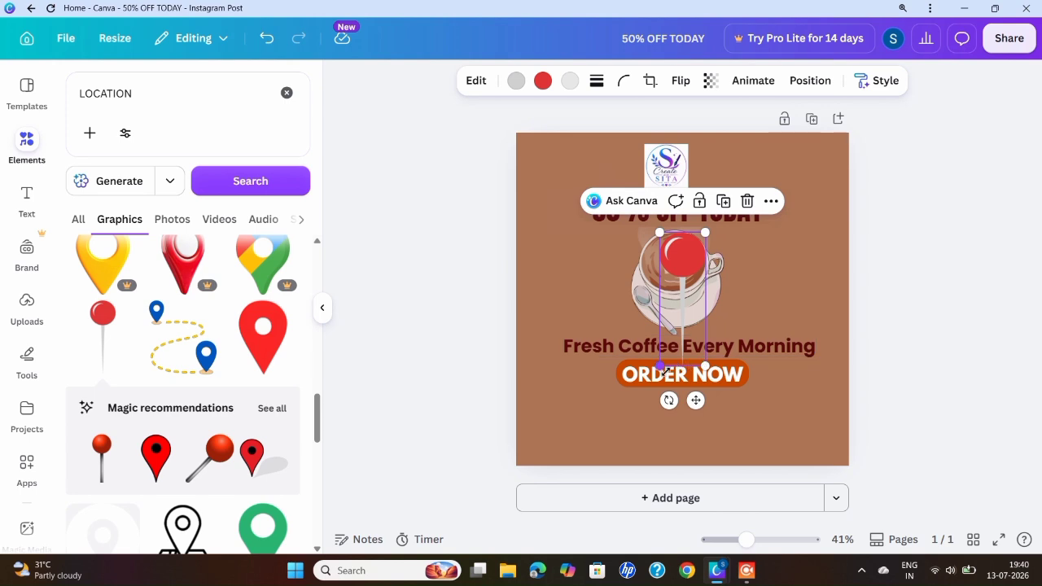
drag(665, 366, 613, 390)
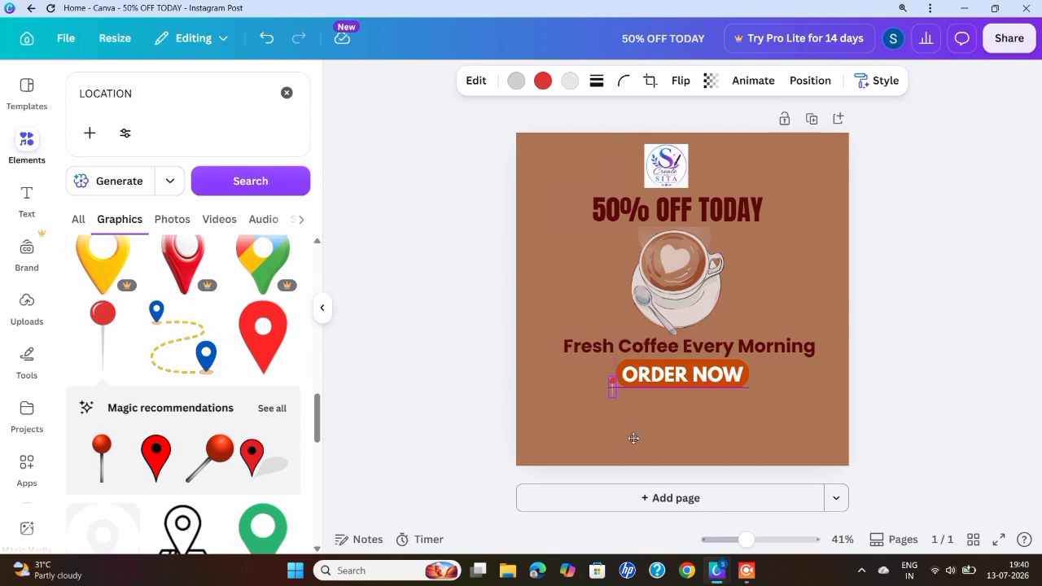
click(452, 358)
Add a subheading to the page reading "Bhubaneswar"
click(27, 200)
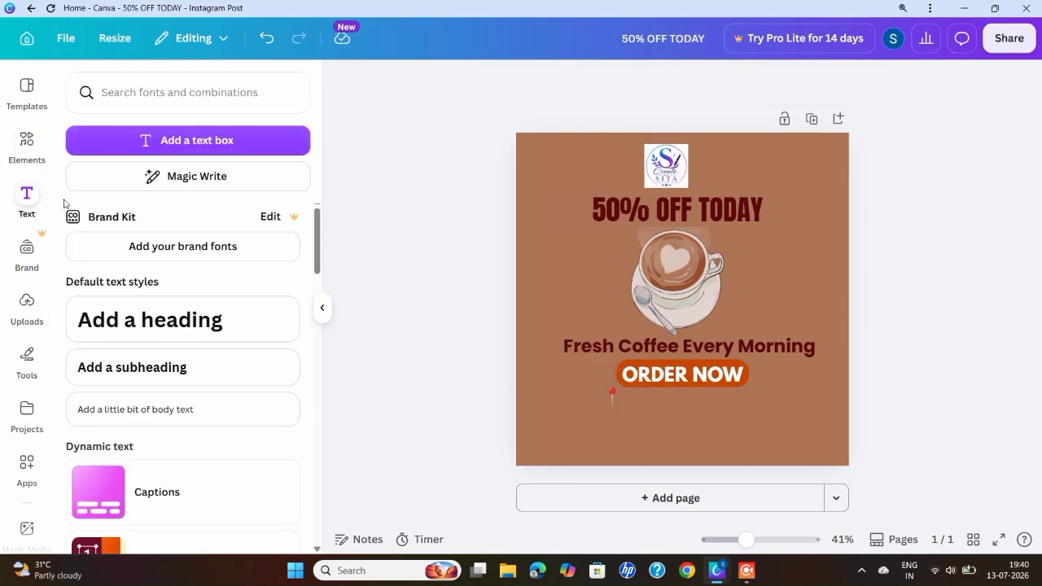
click(174, 367)
text(B)
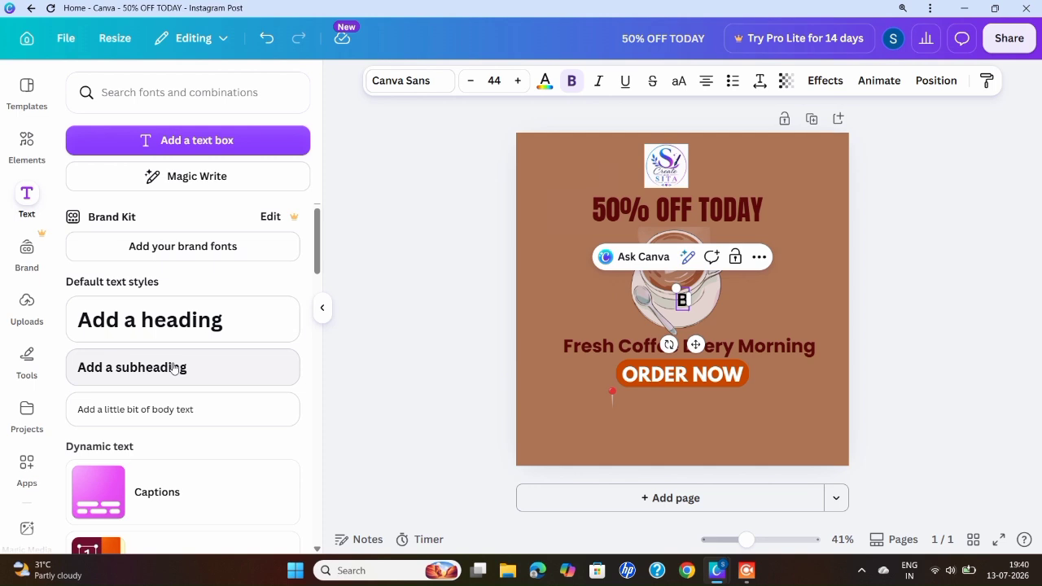
text(hubaneswar)
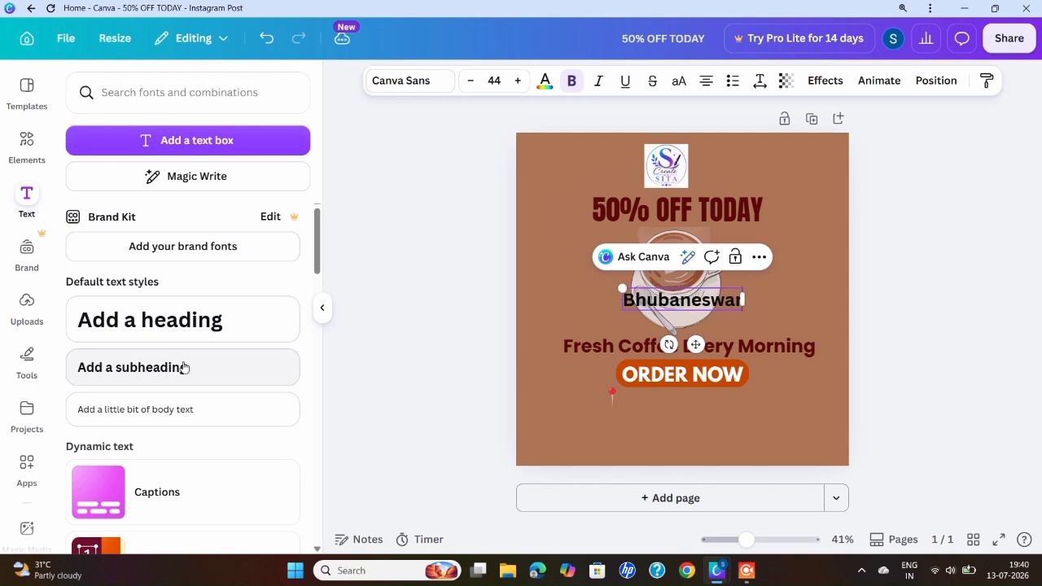
Change all black text on the page to the design's dark red and place the "Bhubaneswar" text beside the location pin
click(544, 81)
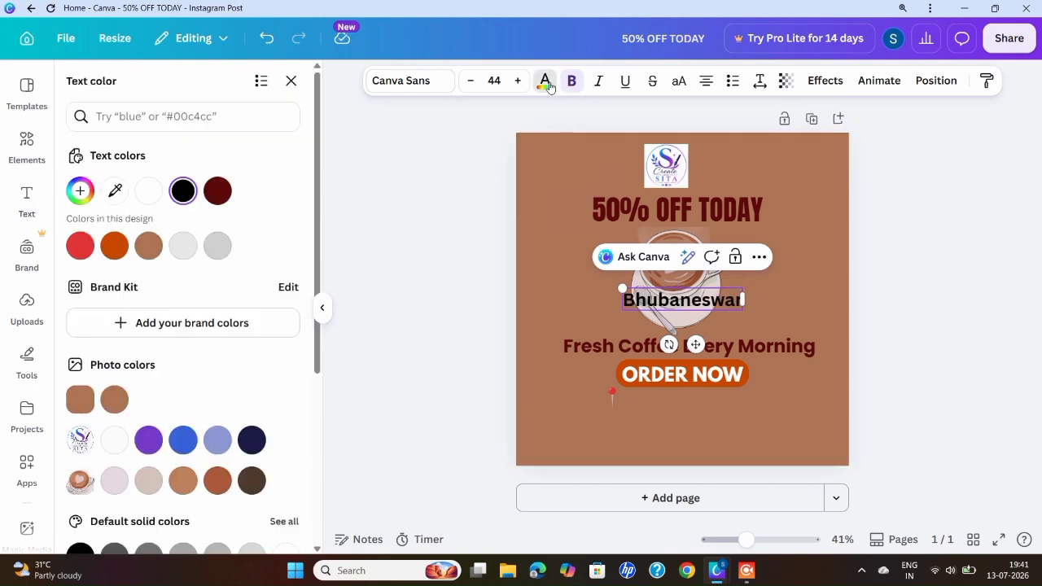
click(218, 190)
click(241, 531)
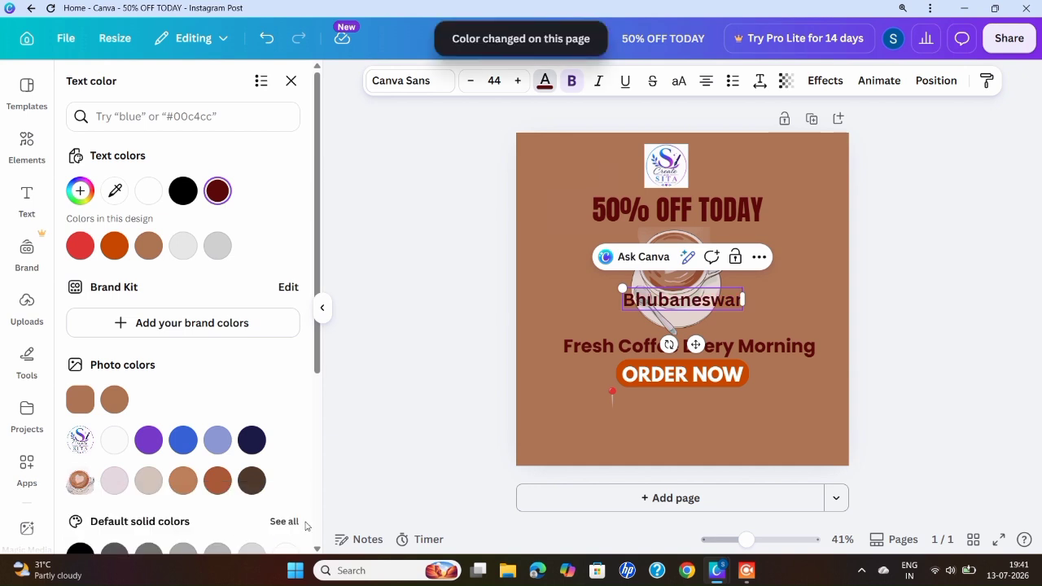
drag(695, 344, 709, 443)
Add three subheadings, "PHONE", "INSTAGRAM" and "ADDRESS", and line them up in a row along the page's lower edge
text(t)
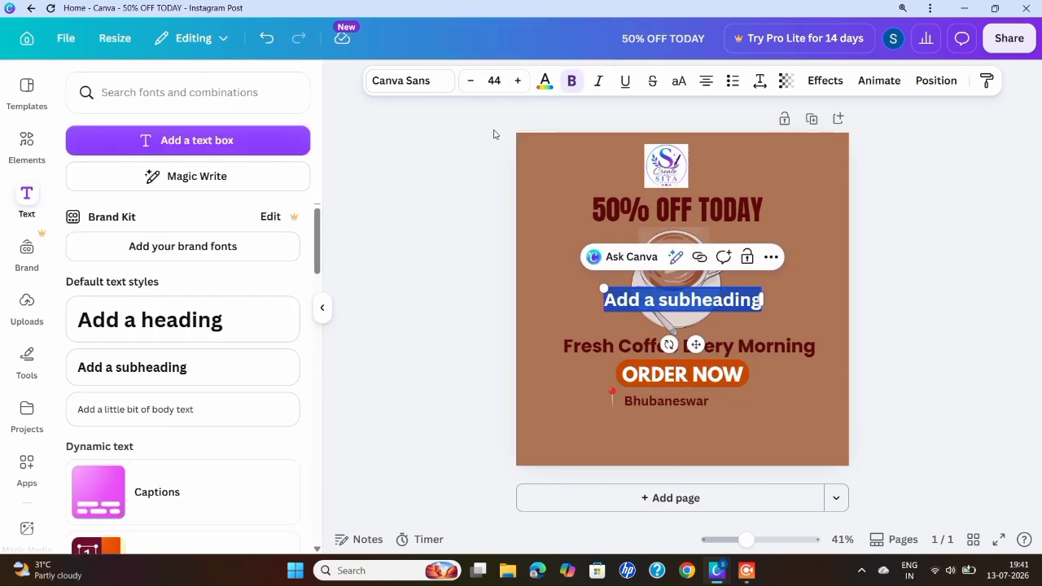
text(phONE)
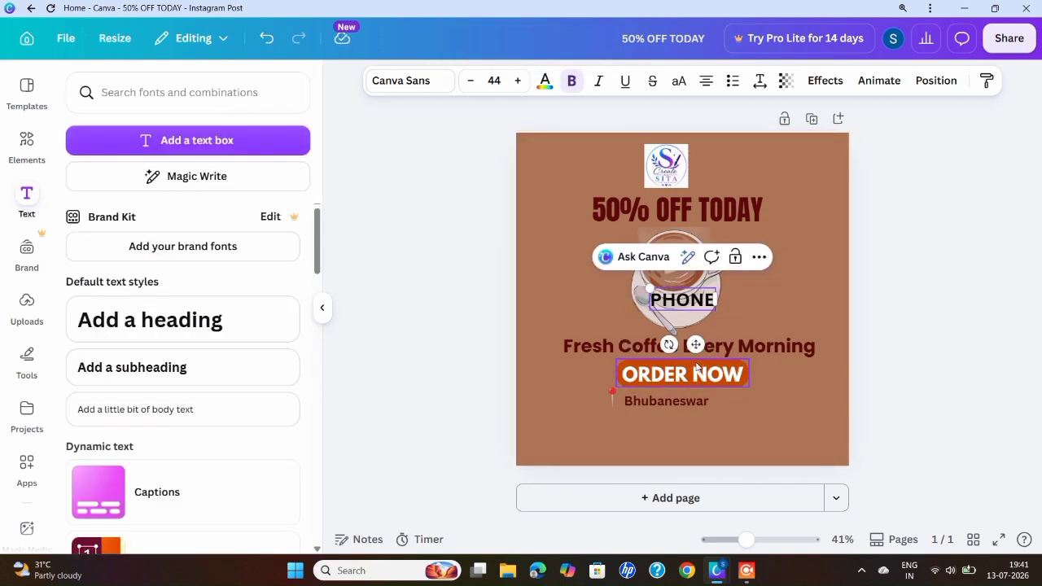
drag(695, 344, 593, 489)
click(233, 372)
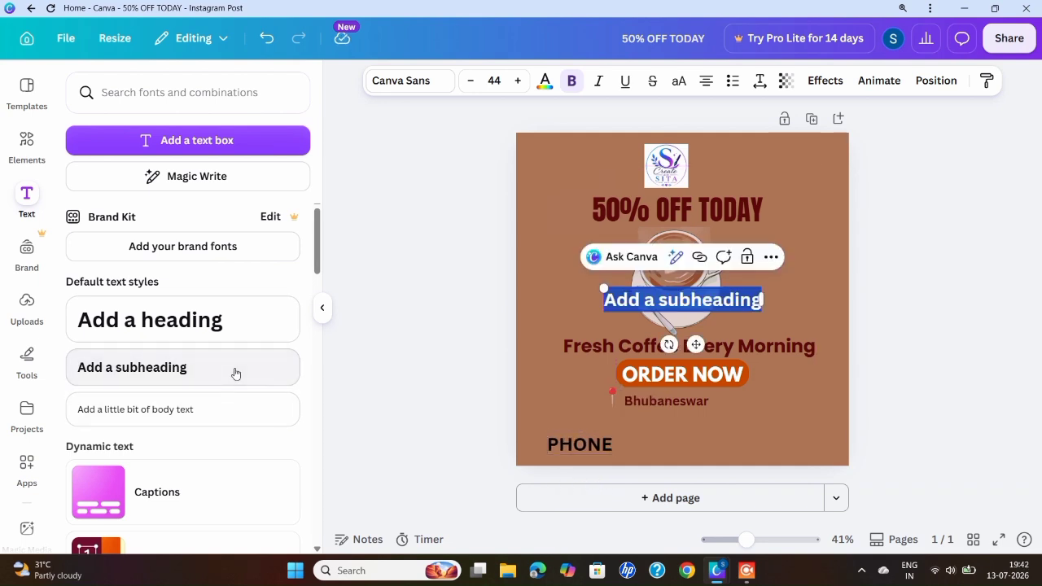
text(INSTAGRAM)
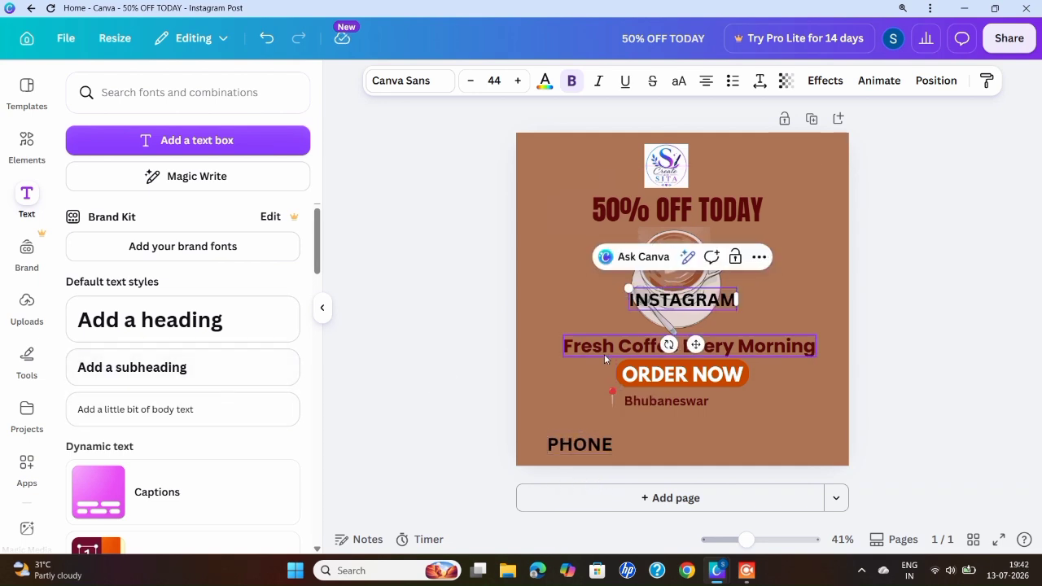
drag(695, 344, 702, 487)
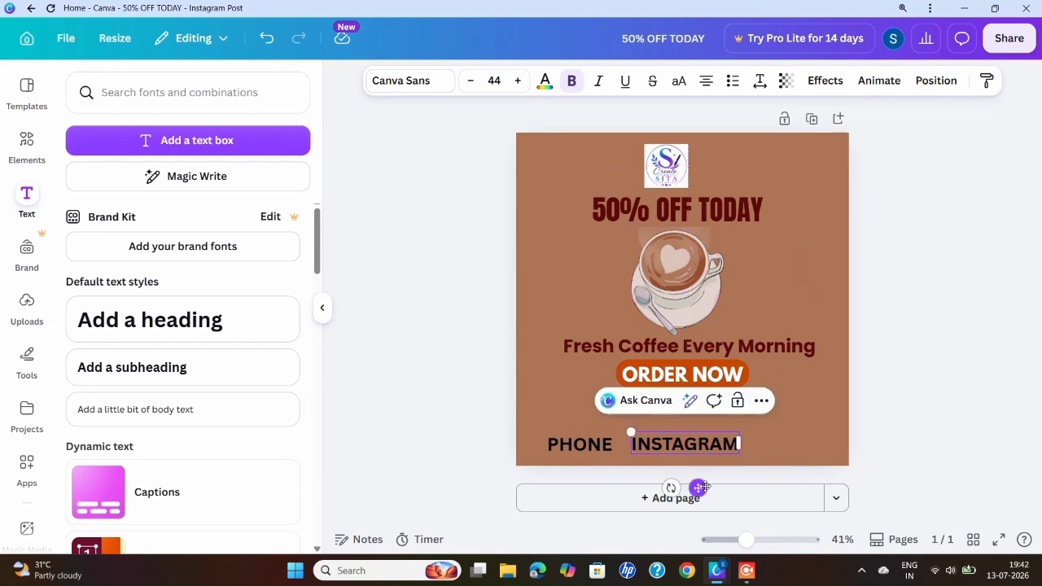
click(225, 379)
text(ADDRESS)
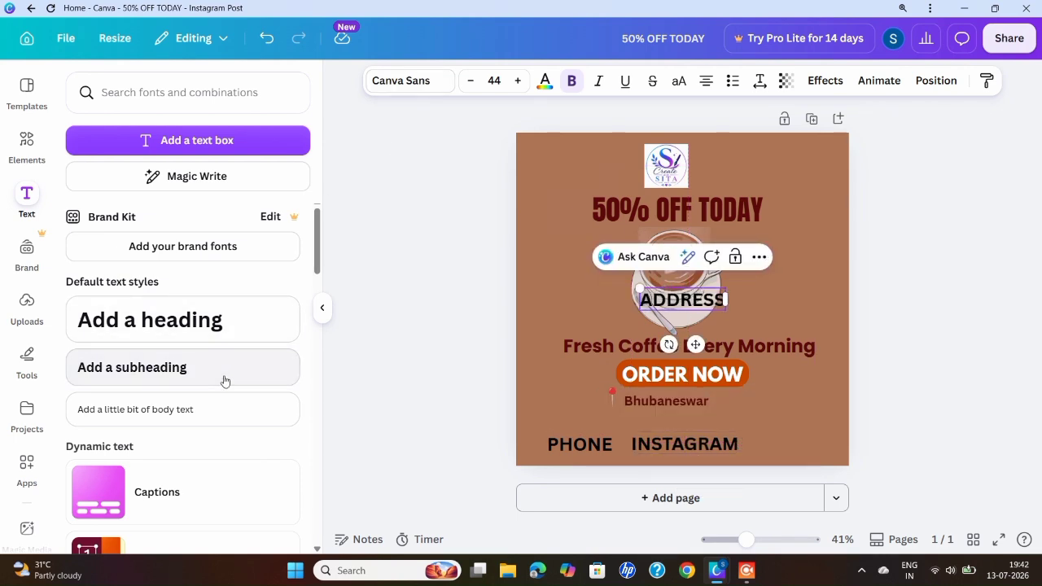
drag(697, 345, 811, 486)
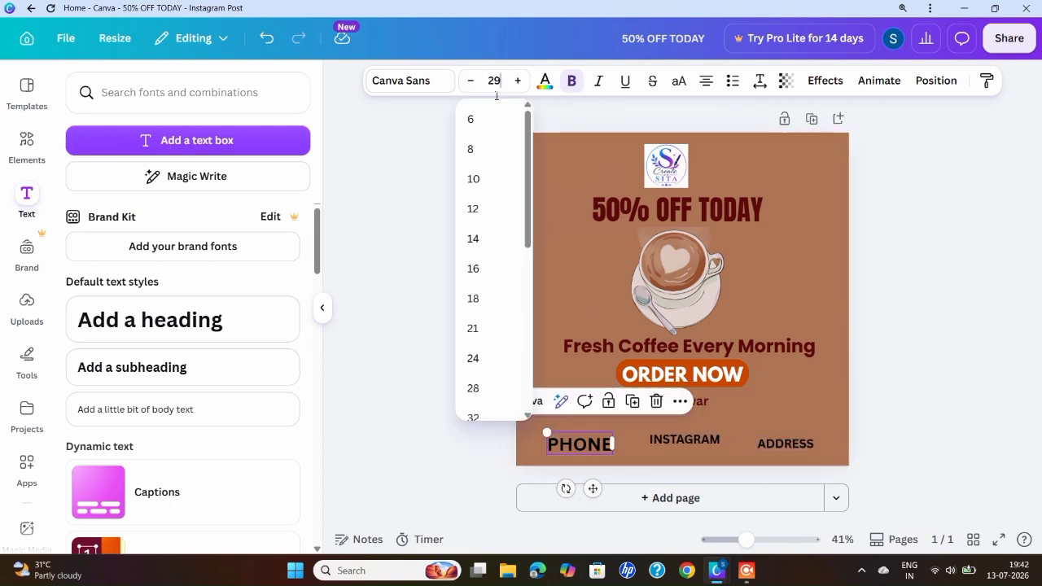
Set the "PHONE" text to size 29 and realign "PHONE", "INSTAGRAM" and "ADDRESS" in one row near the page's lower edge
click(822, 205)
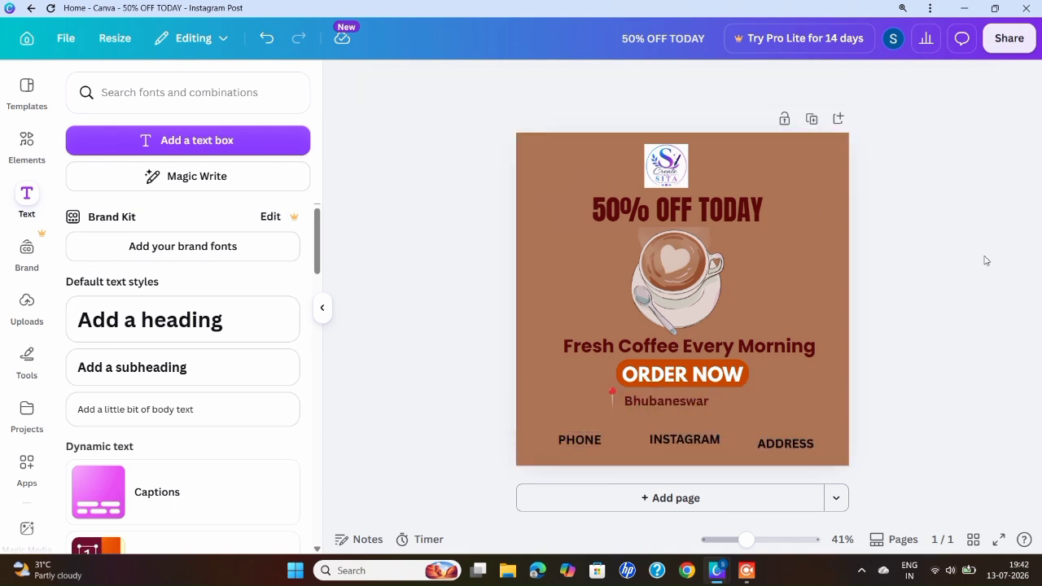
click(593, 442)
drag(593, 442, 600, 448)
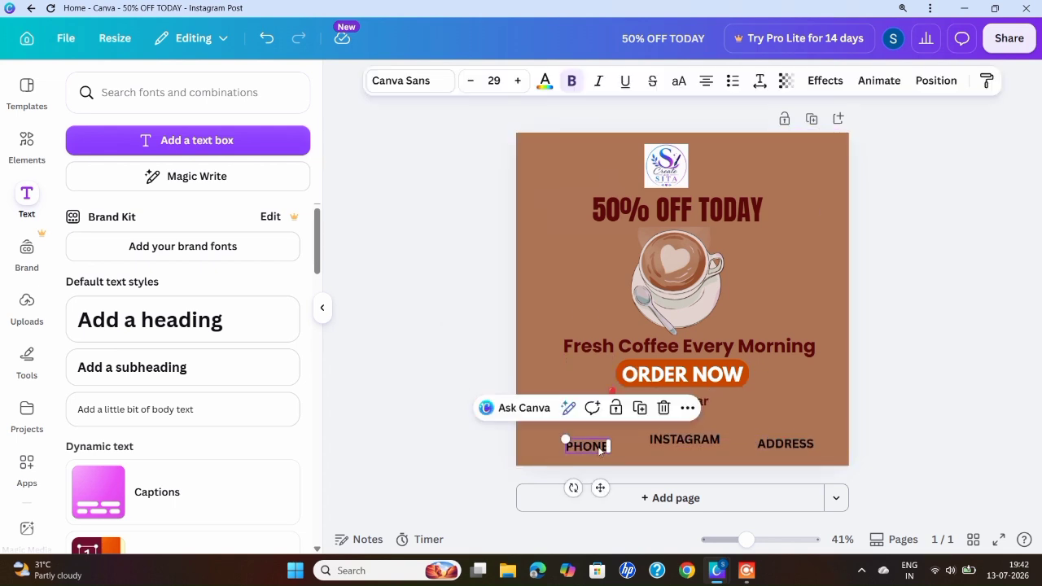
click(677, 442)
drag(677, 442, 661, 449)
drag(778, 443, 764, 451)
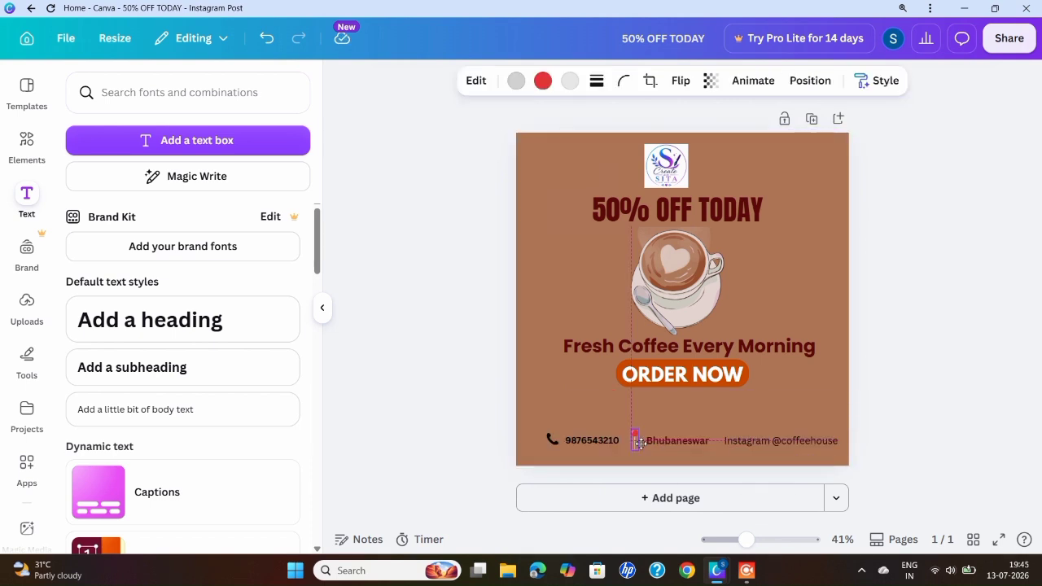
Position the red location pin directly before "Bhubaneswar" in the contact row
drag(635, 440, 638, 435)
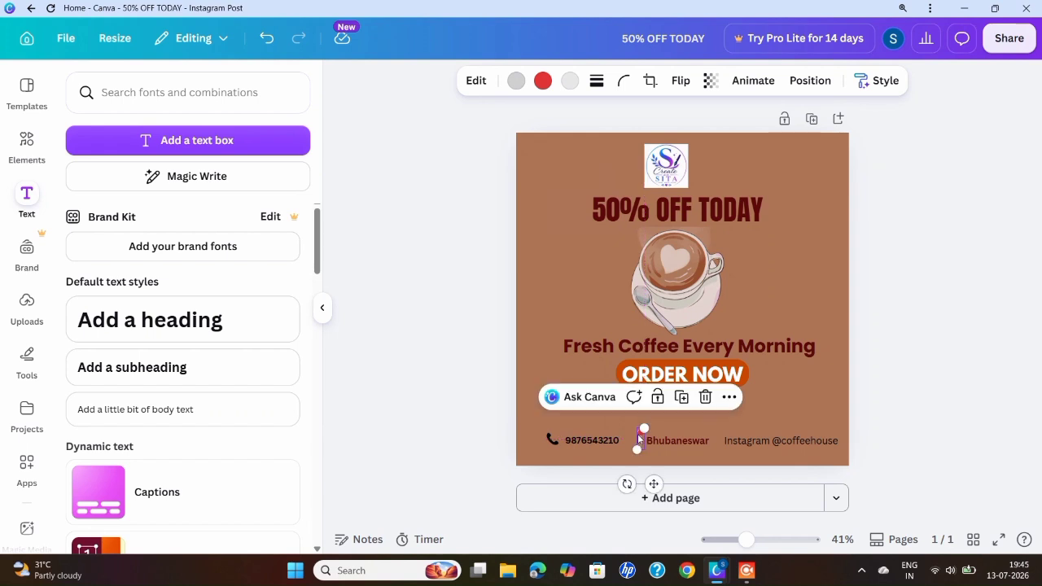
click(949, 373)
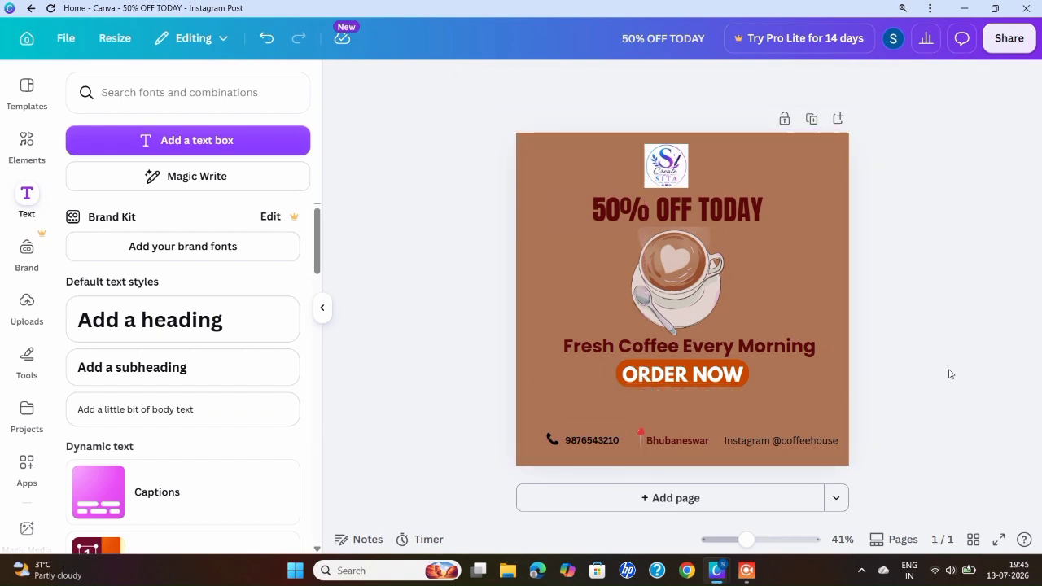
Search the elements for "coffee bean", add the brown three-bean graphic, shrink it and place it just after the "ORDER NOW" button
text(coffee bean)
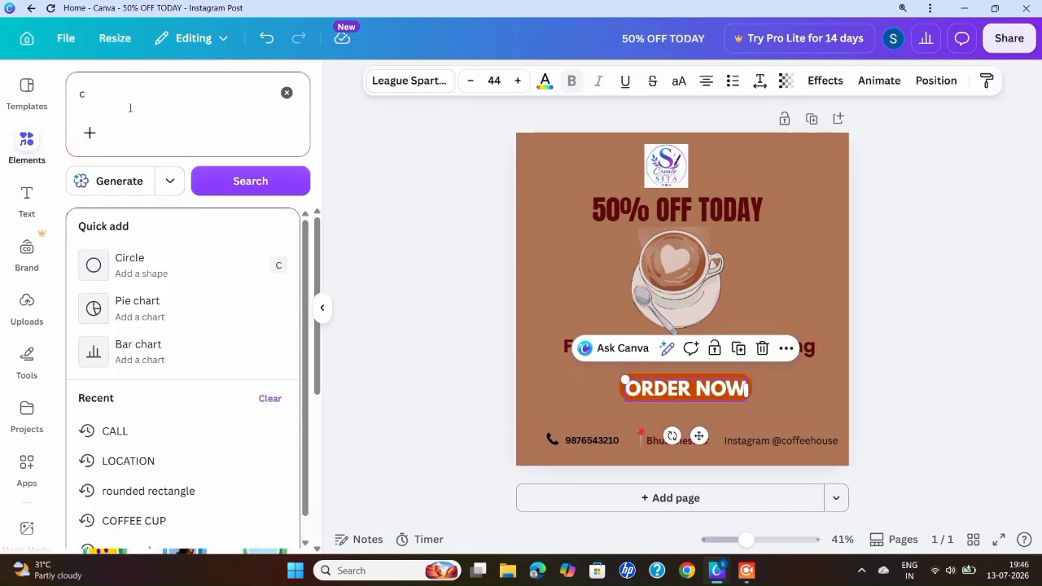
key(Return)
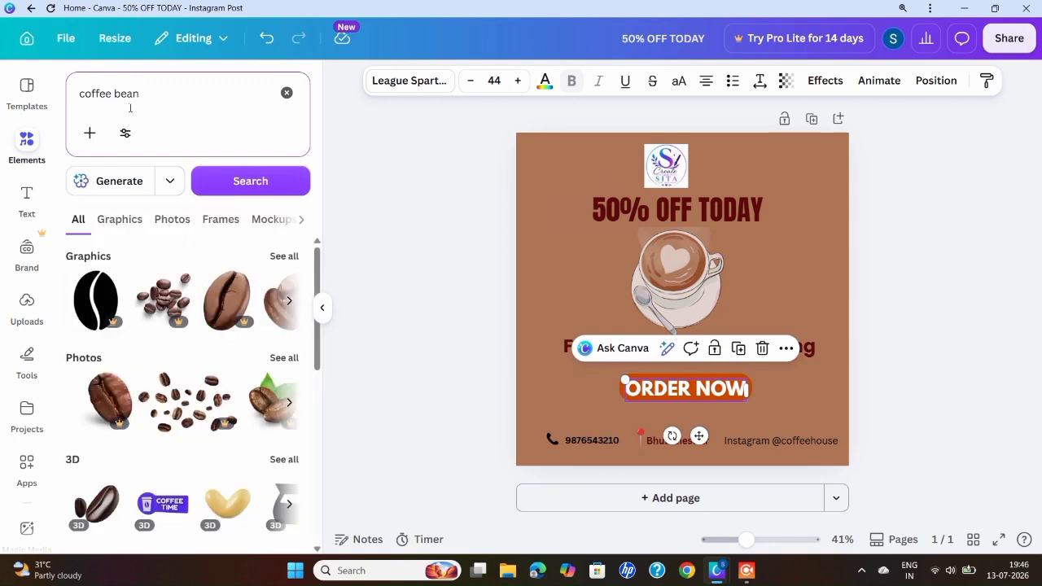
click(277, 257)
scroll(236, 381, down, 2)
click(102, 425)
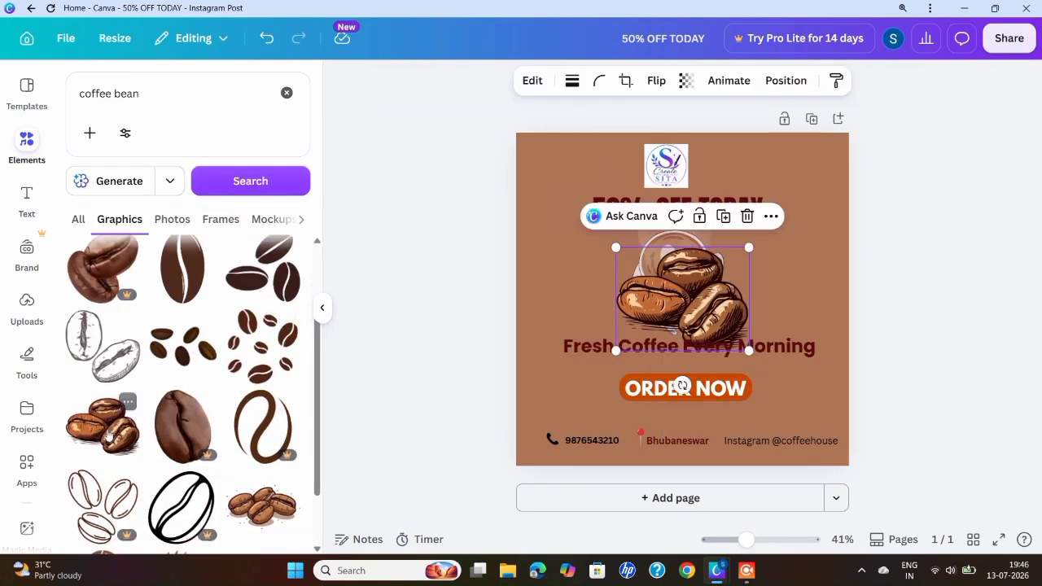
drag(749, 363, 666, 286)
drag(659, 328, 794, 436)
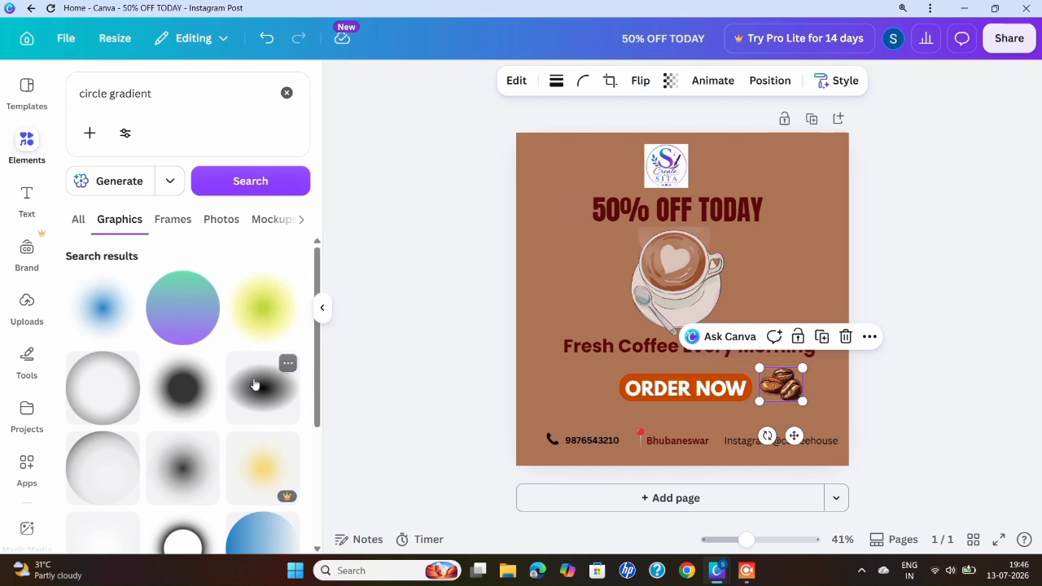
Add the black oval gradient from the "circle gradient" results, shrink it to about 338 × 226 px and place it over the saucer
click(254, 384)
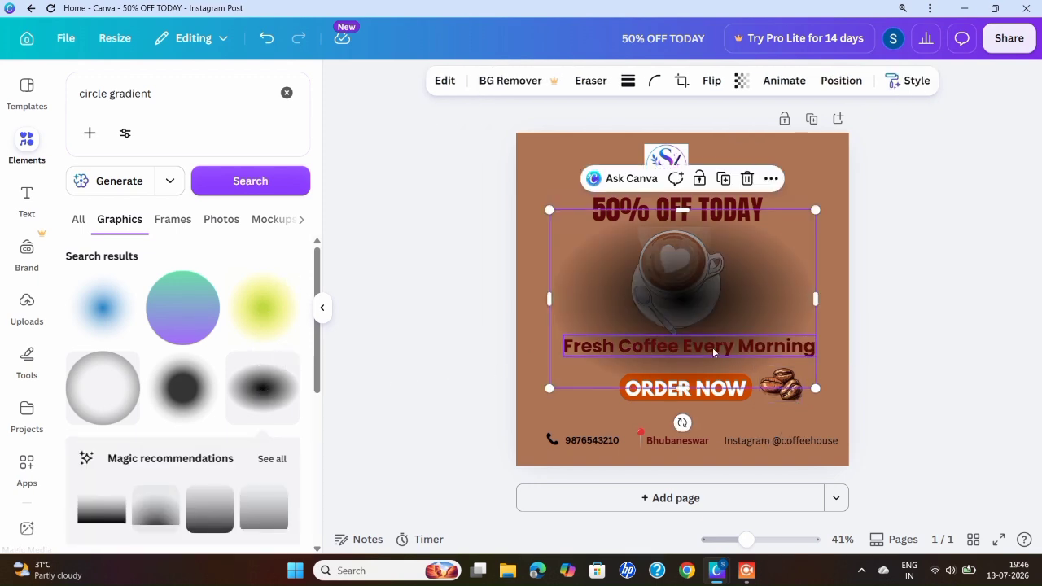
drag(822, 394, 656, 280)
drag(616, 248, 690, 331)
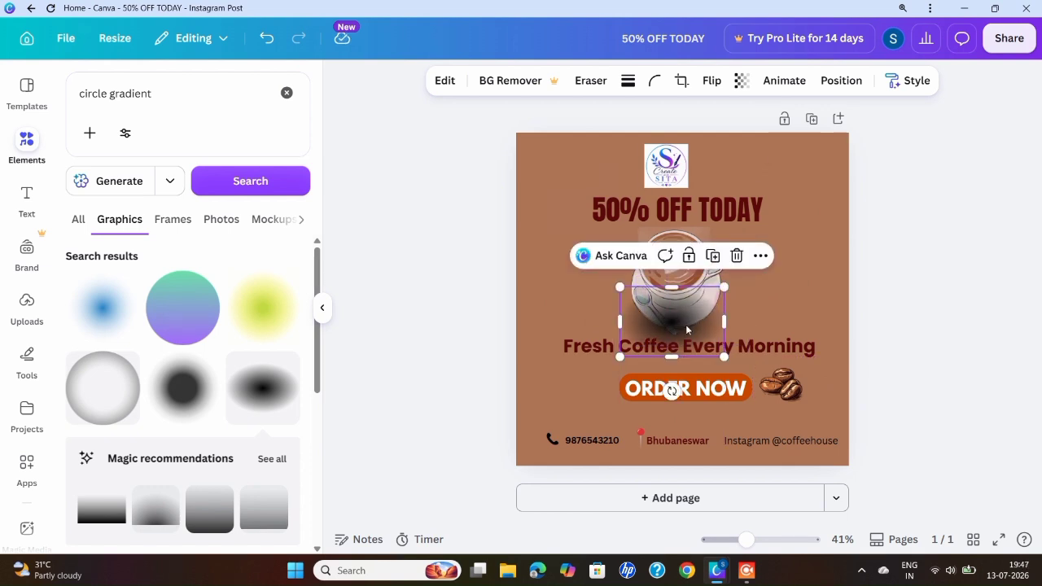
Send the oval gradient behind the coffee cup and enlarge it to about 410 × 274 px as a shadow
click(843, 79)
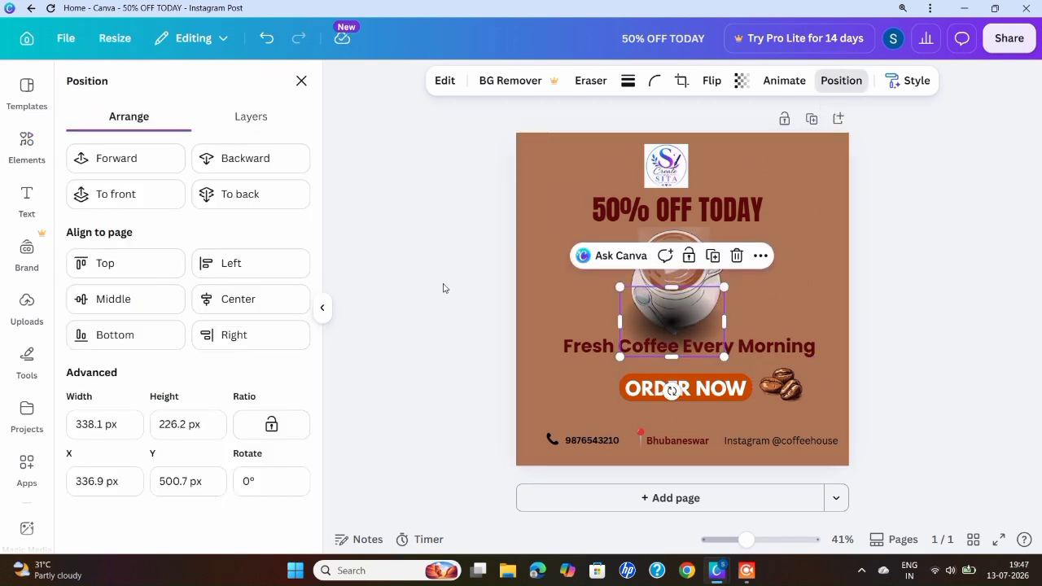
click(232, 163)
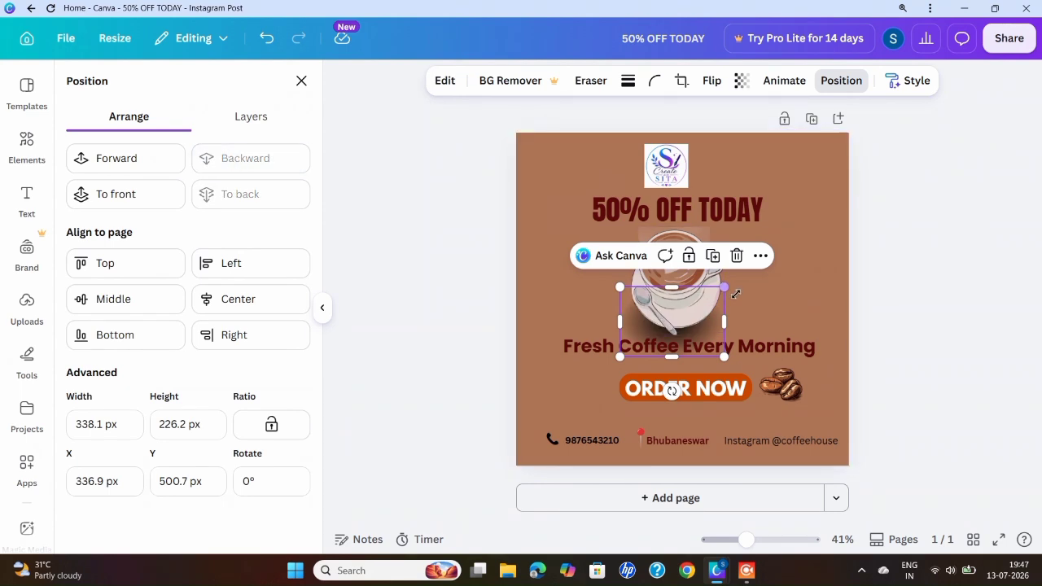
drag(735, 294, 756, 279)
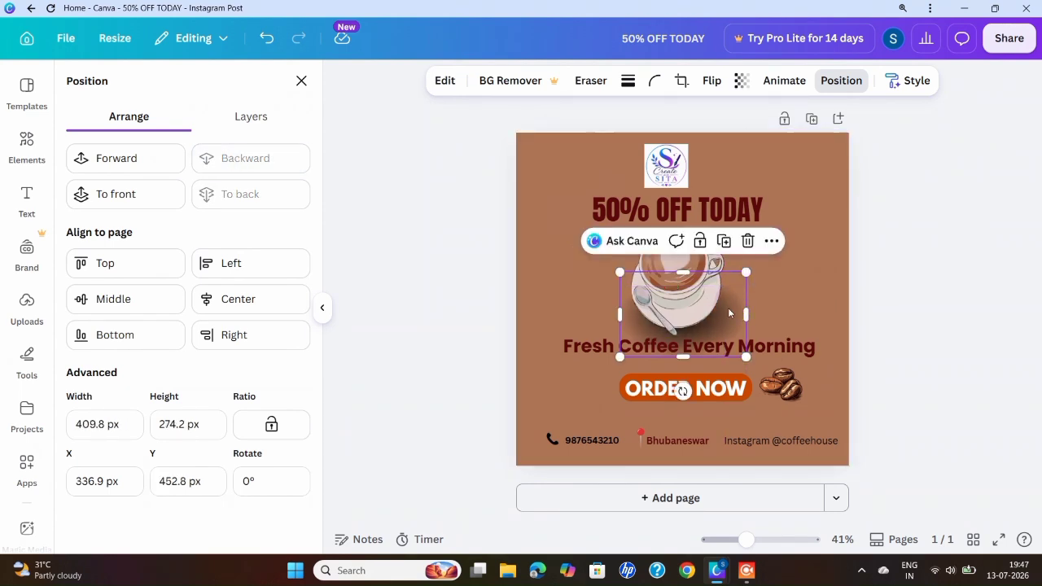
Replace the logo with the round brown steaming-cup graphic from the "Cup of coffee" results, shrunk and placed above the headline
click(664, 173)
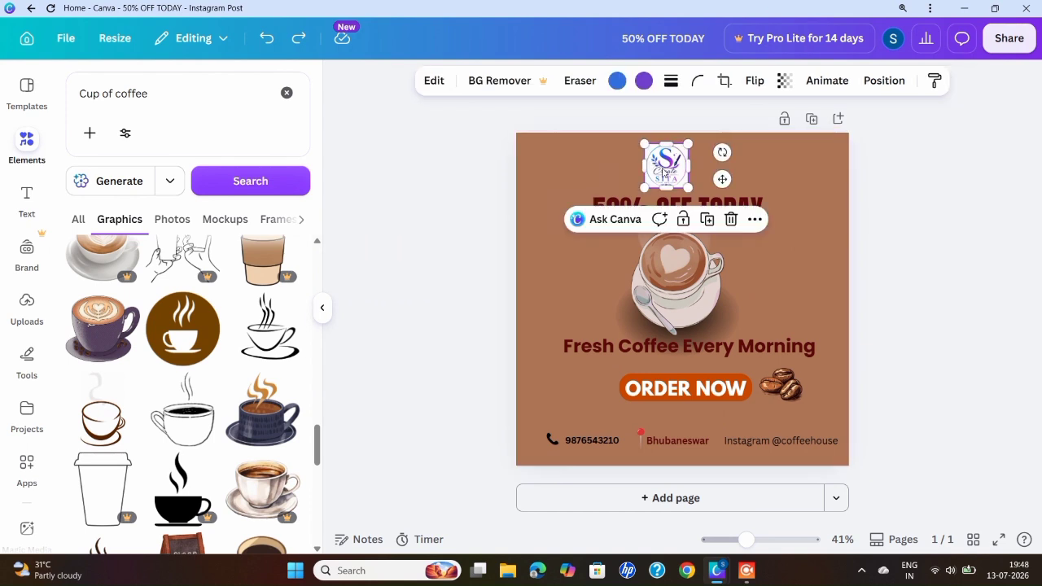
click(731, 220)
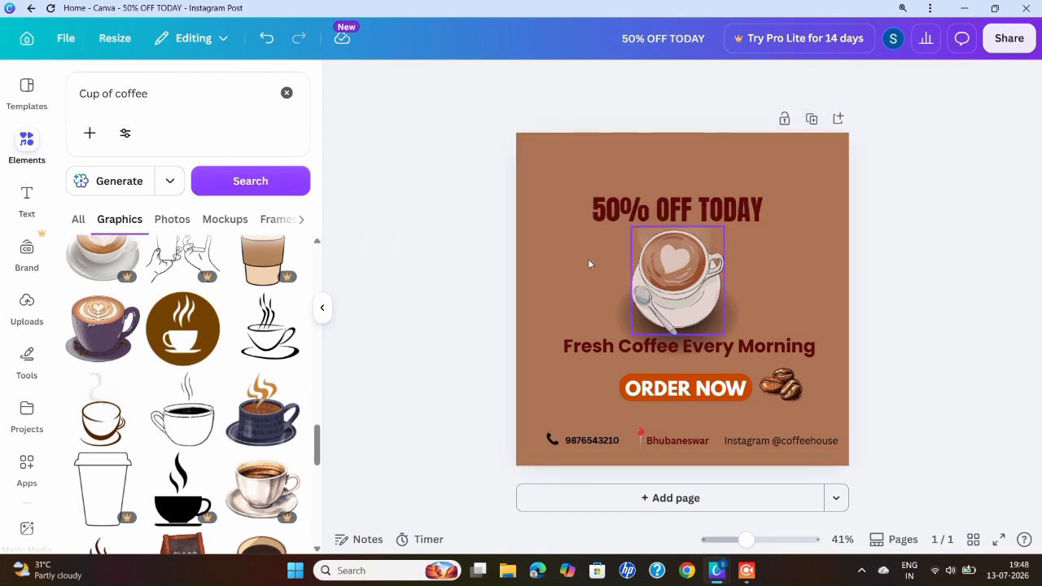
click(183, 329)
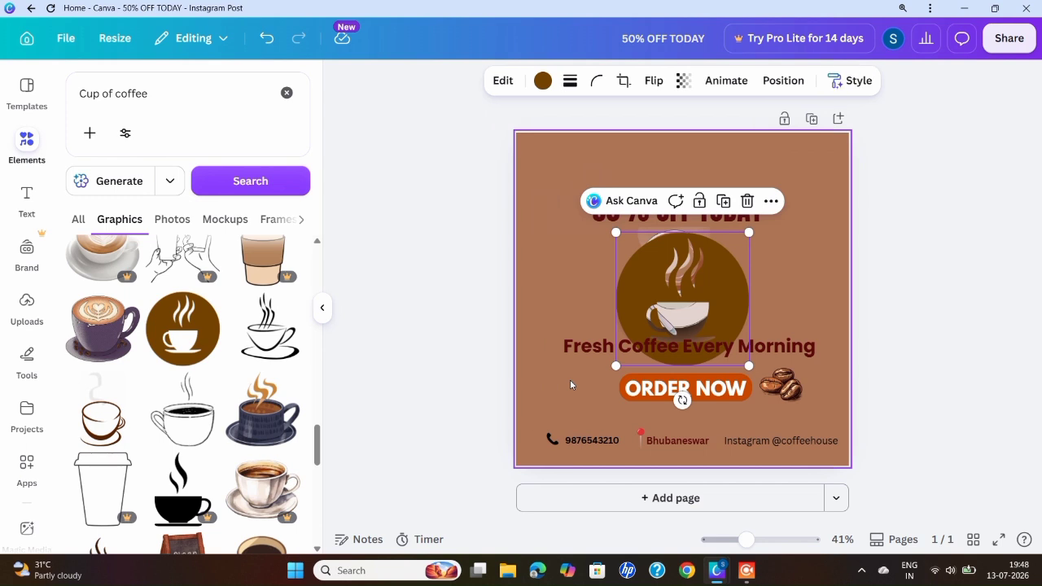
drag(616, 367, 676, 171)
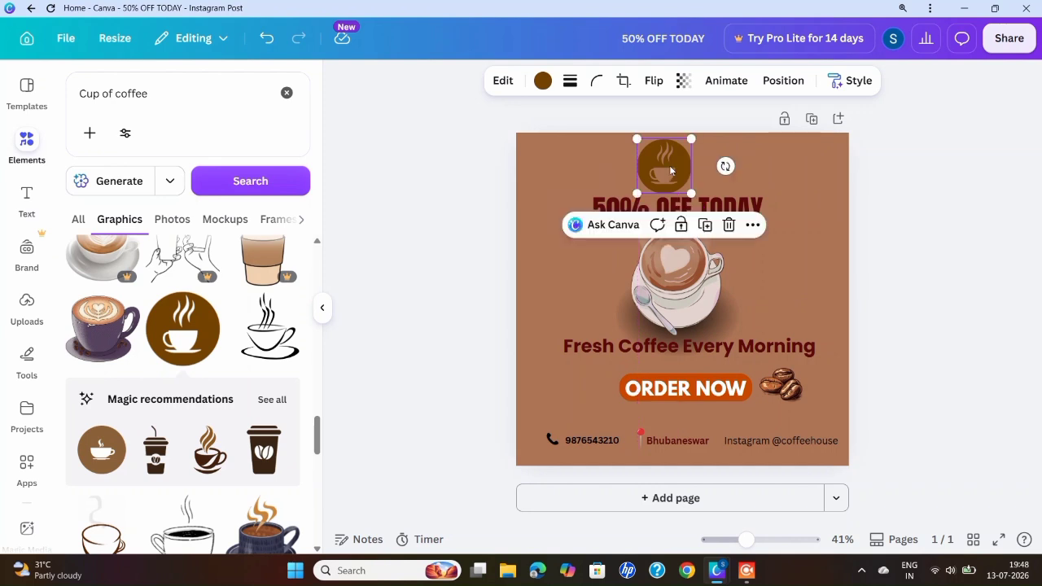
key(Escape)
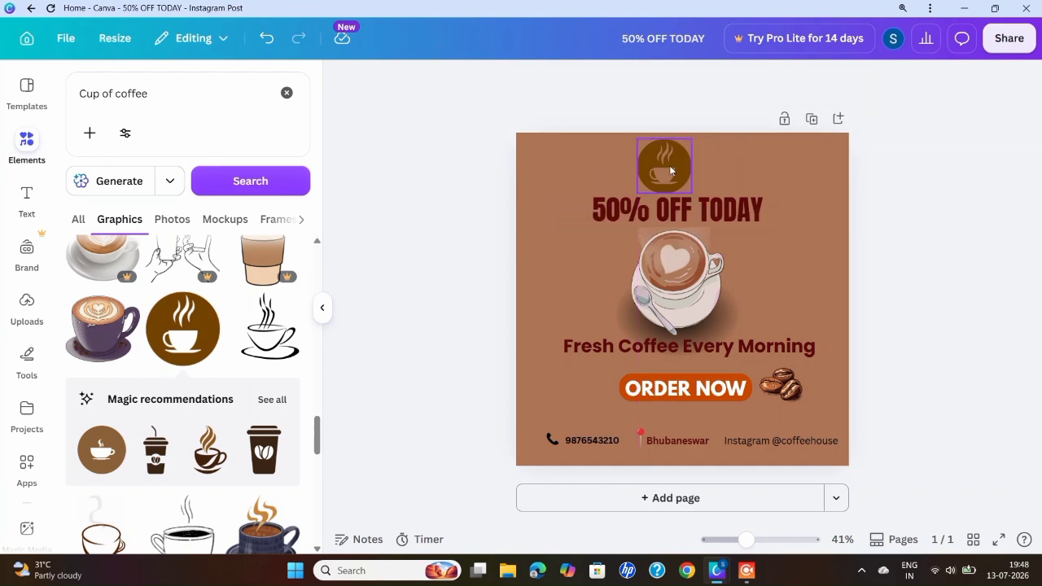
click(672, 162)
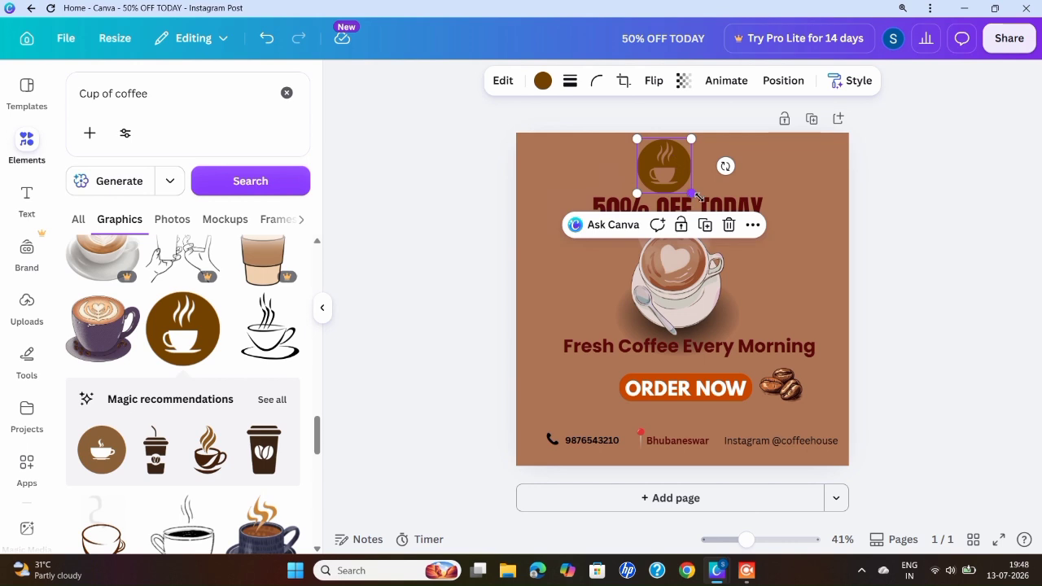
mouse_move(691, 193)
mouse_down()
mouse_move(673, 173)
mouse_move(683, 177)
mouse_up()
click(397, 238)
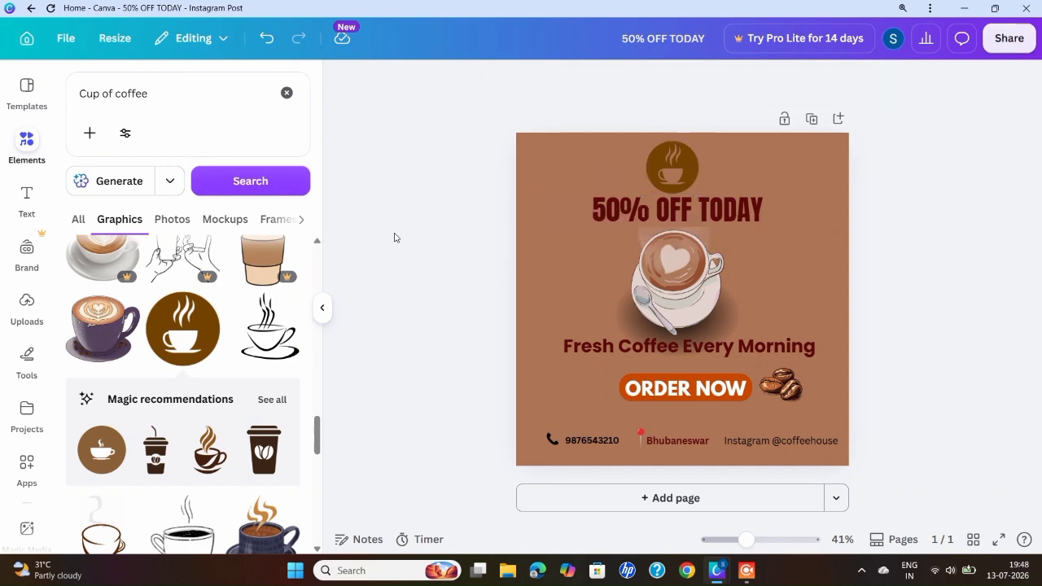
Add the coffee ring stain from the "Coffee beans" results and shift it partly off the page at the upper-left corner
scroll(203, 334, down, 6)
click(177, 314)
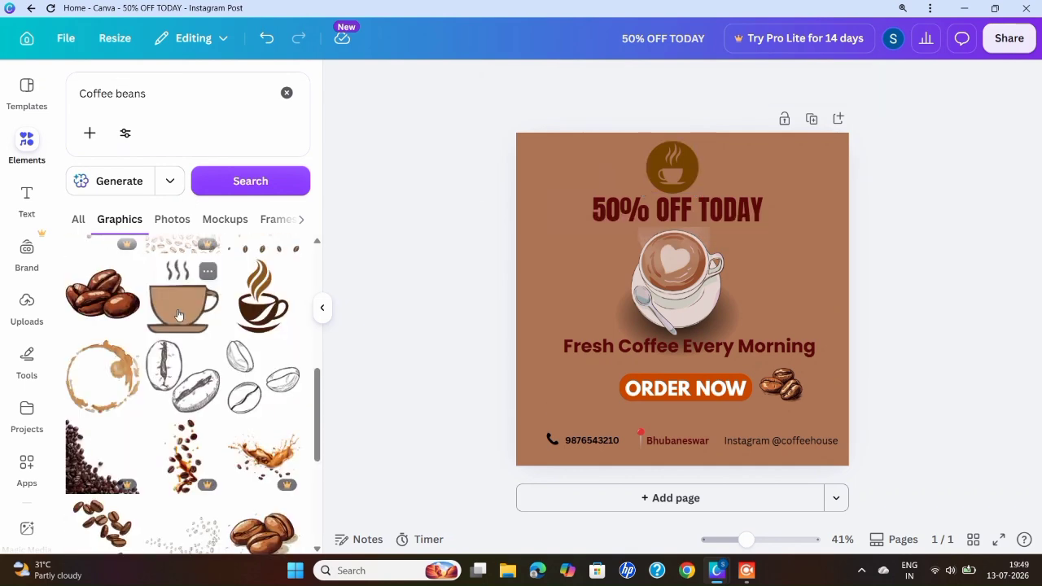
click(104, 374)
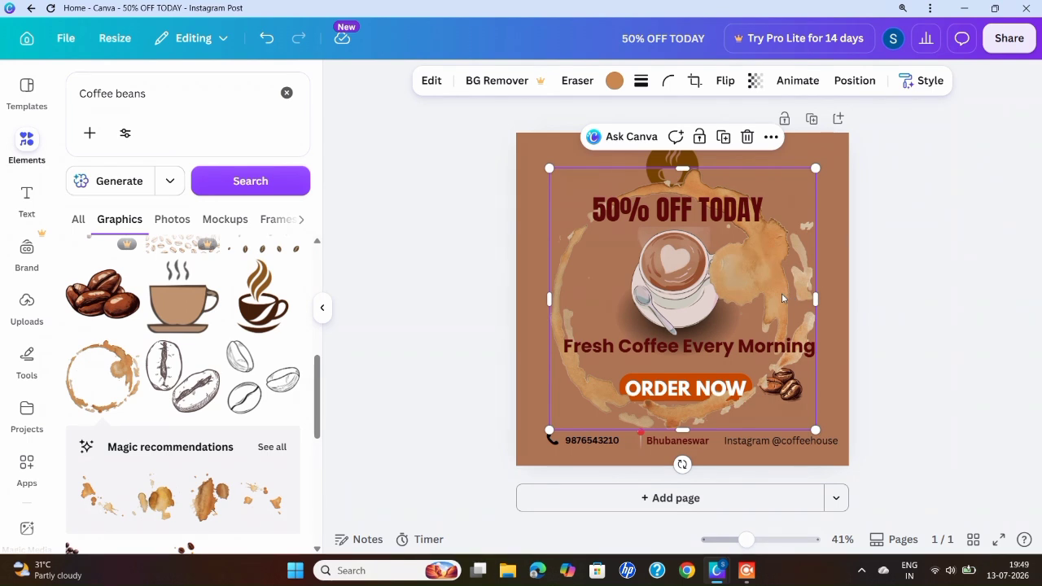
drag(783, 299, 513, 196)
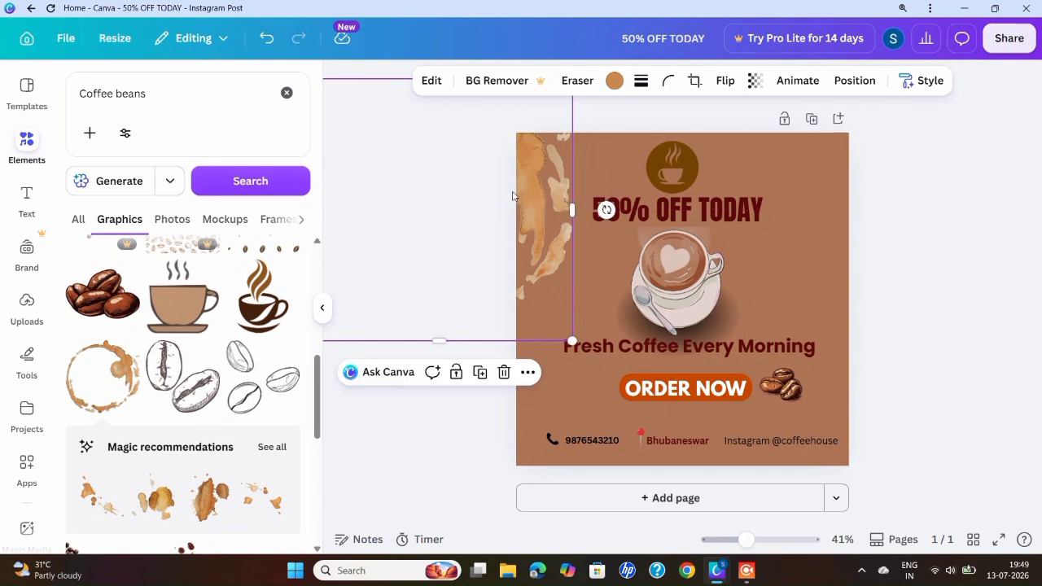
click(459, 208)
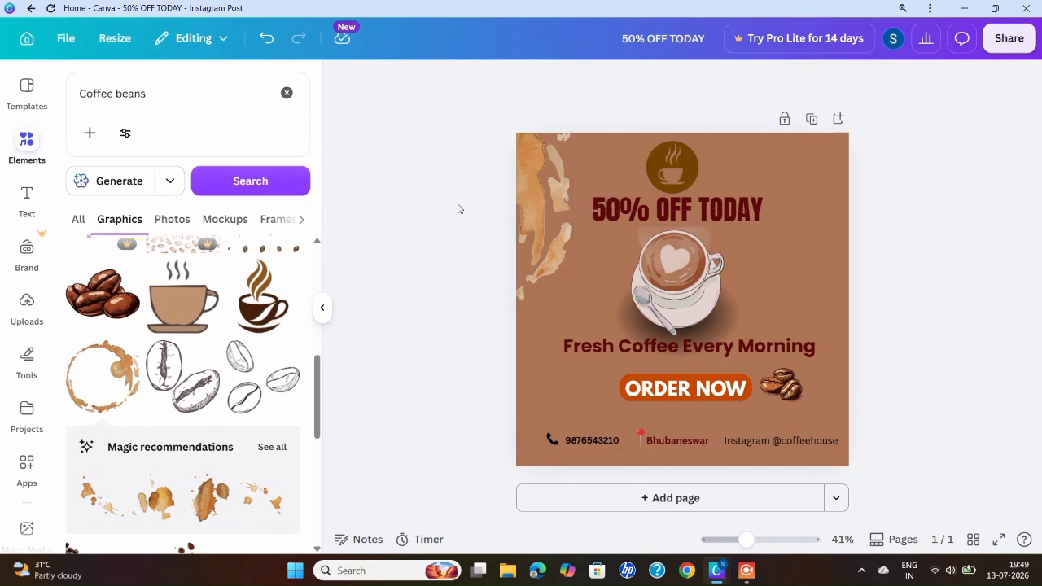
Add the coffee splash stain from the "Coffee beans" results, place it partly off the page's upper-right corner and collapse the elements browser
scroll(295, 373, down, 3)
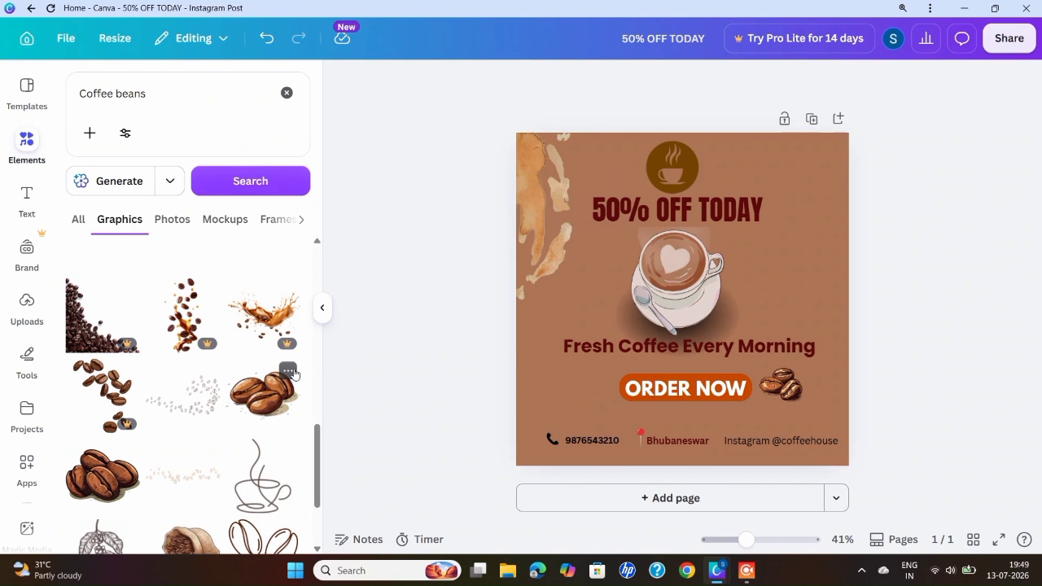
scroll(295, 373, down, 3)
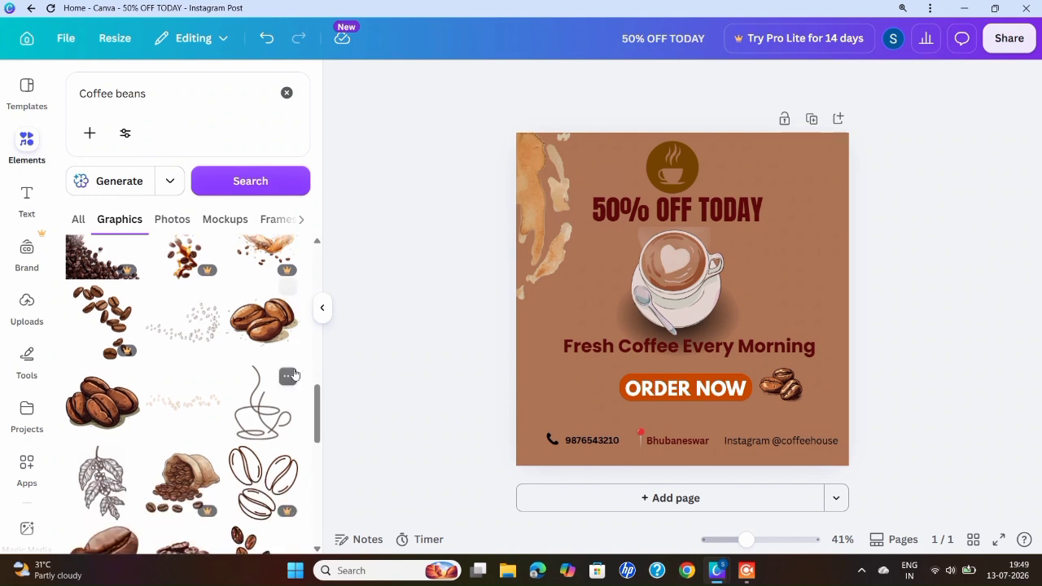
drag(293, 372, 1017, 210)
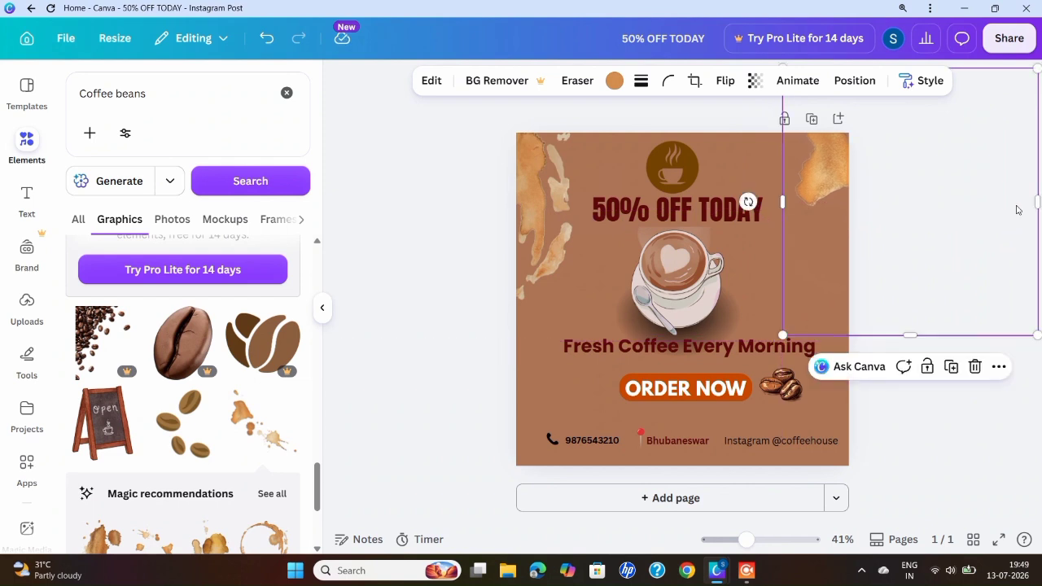
click(430, 363)
click(322, 308)
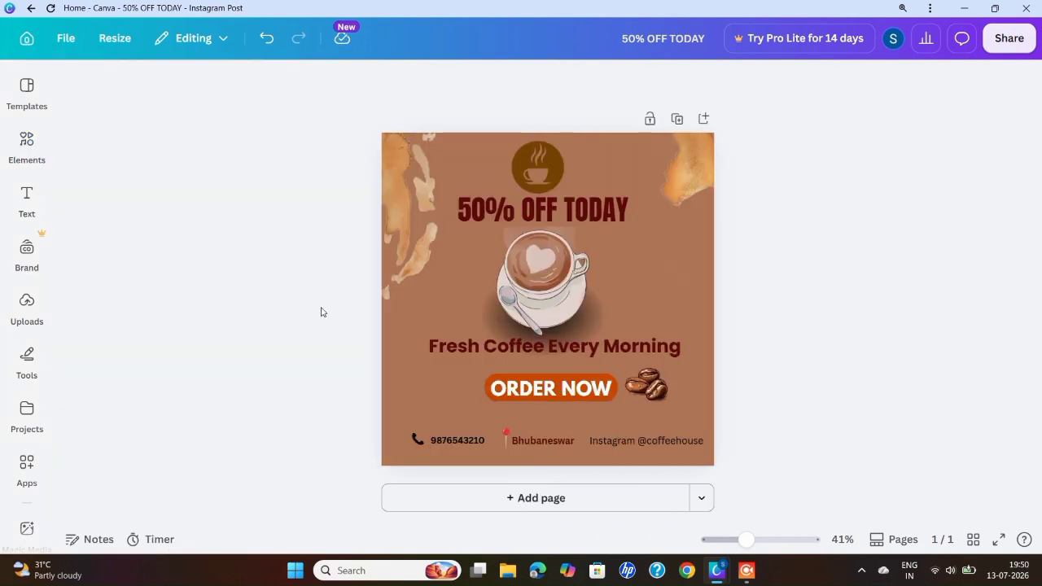